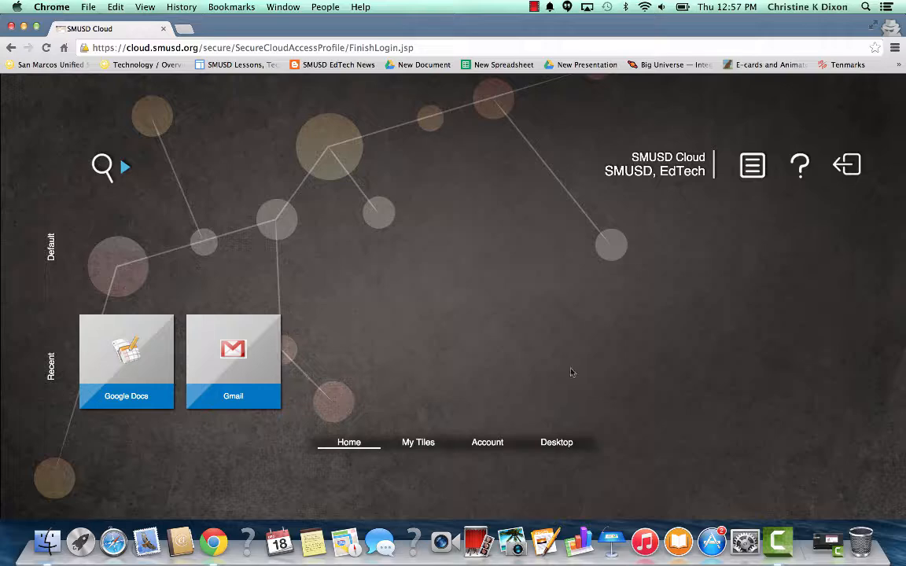
Open Google Docs from the SMUSD Cloud desktop, and from there go to Google Drive.
{"action": "left_click", "coordinate": [558, 441]}
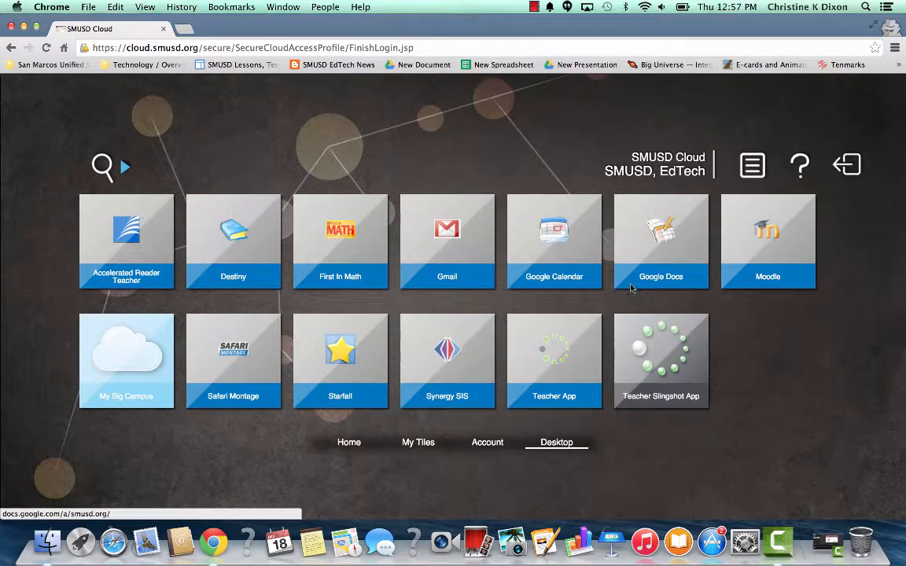
{"action": "left_click", "coordinate": [675, 228]}
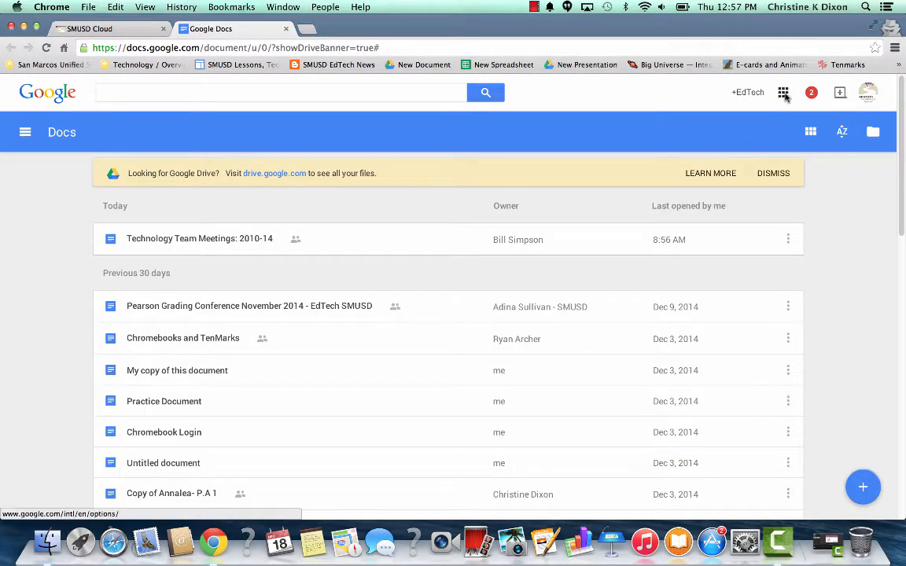
{"action": "left_click", "coordinate": [784, 93]}
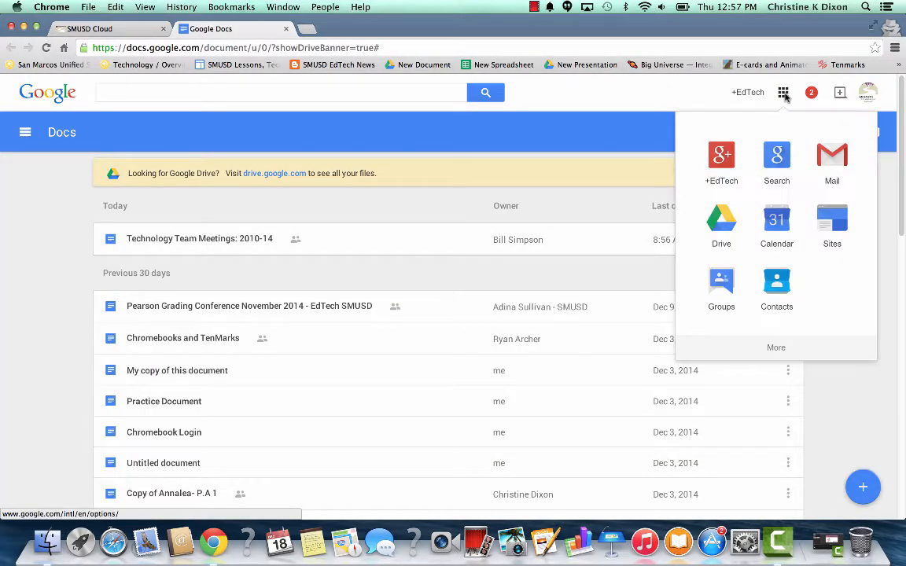
{"action": "left_click", "coordinate": [721, 227]}
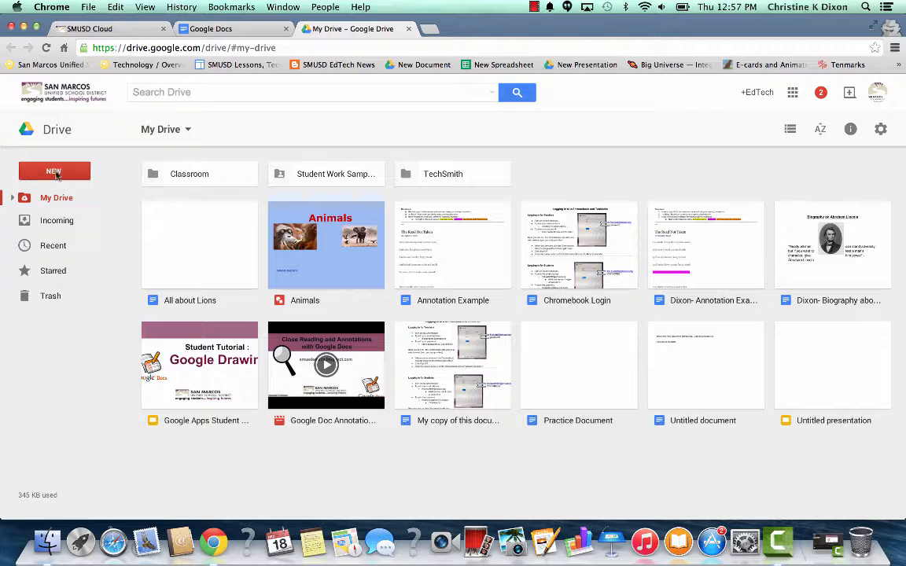
Create a new Google Docs document in My Drive and name it "Biography of Abraham Lincoln".
{"action": "left_click", "coordinate": [53, 171]}
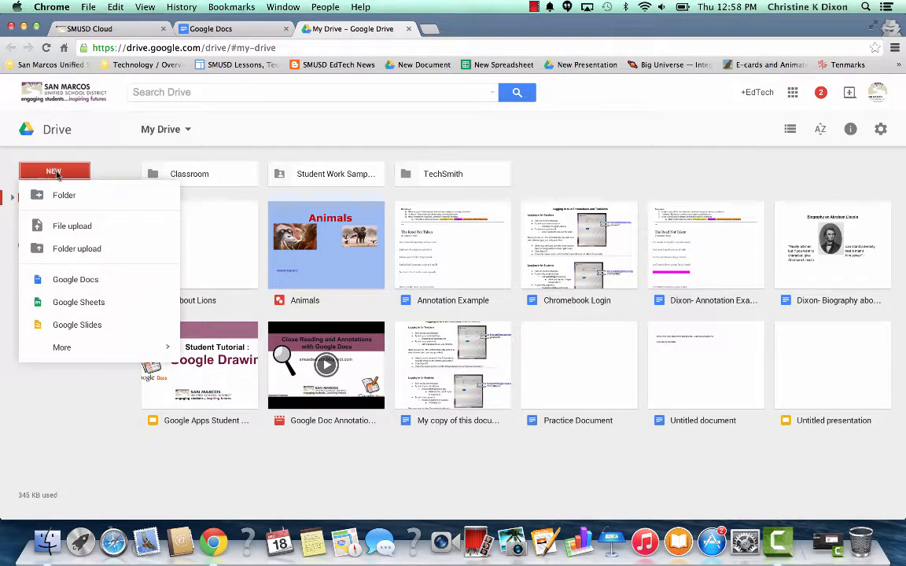
{"action": "left_click", "coordinate": [67, 280]}
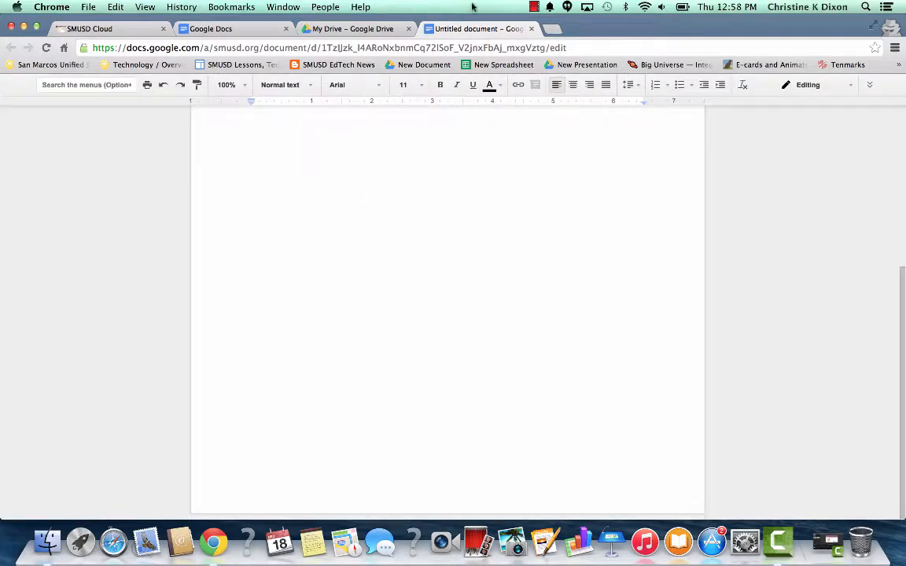
{"action": "left_click", "coordinate": [88, 83]}
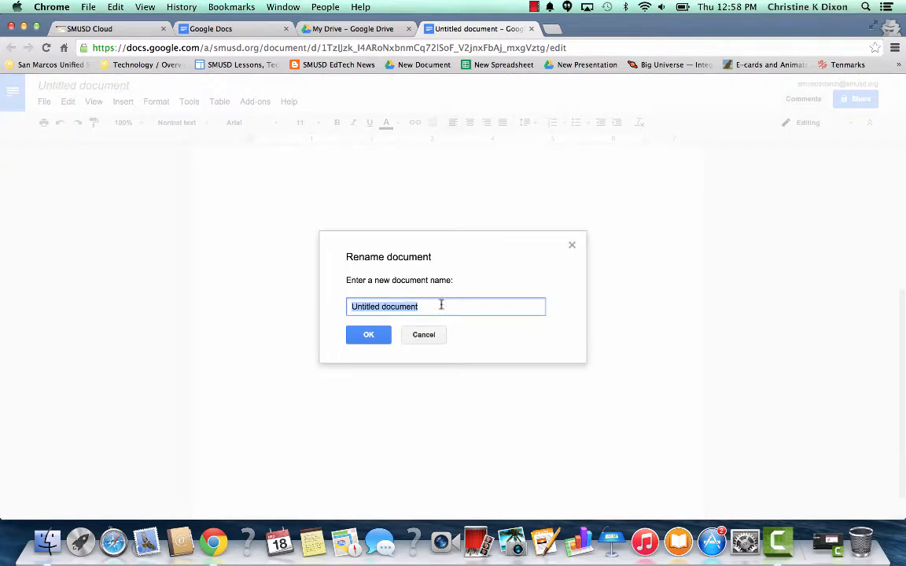
{"action": "type", "text": "Biography of Abraham Lincoln"}
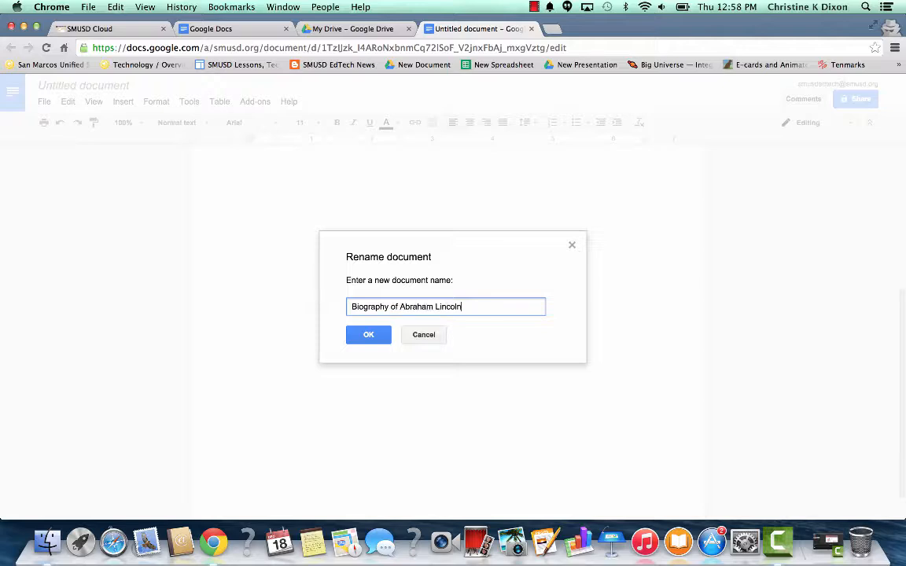
{"action": "left_click", "coordinate": [368, 333]}
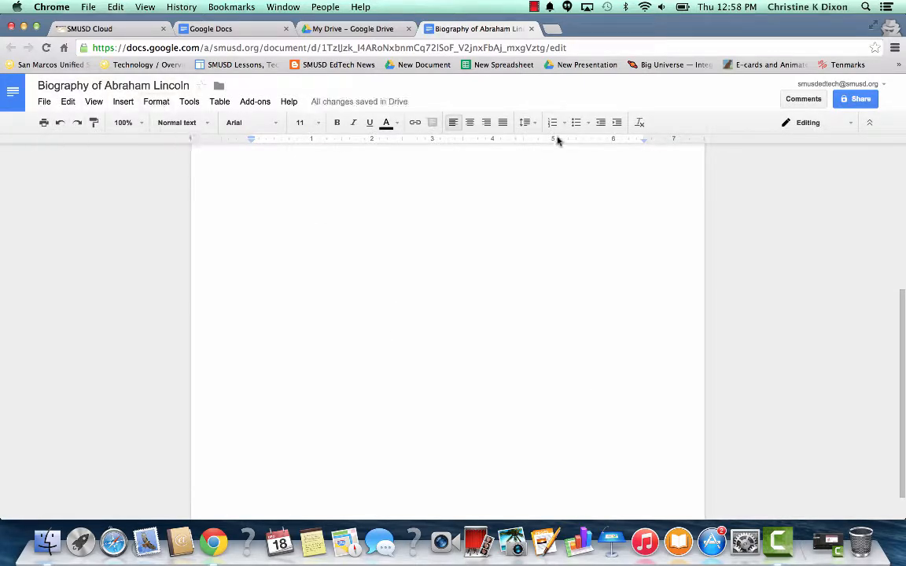
Share the document with a colleague with "Can edit" access and without notifying them by email.
{"action": "left_click", "coordinate": [859, 98]}
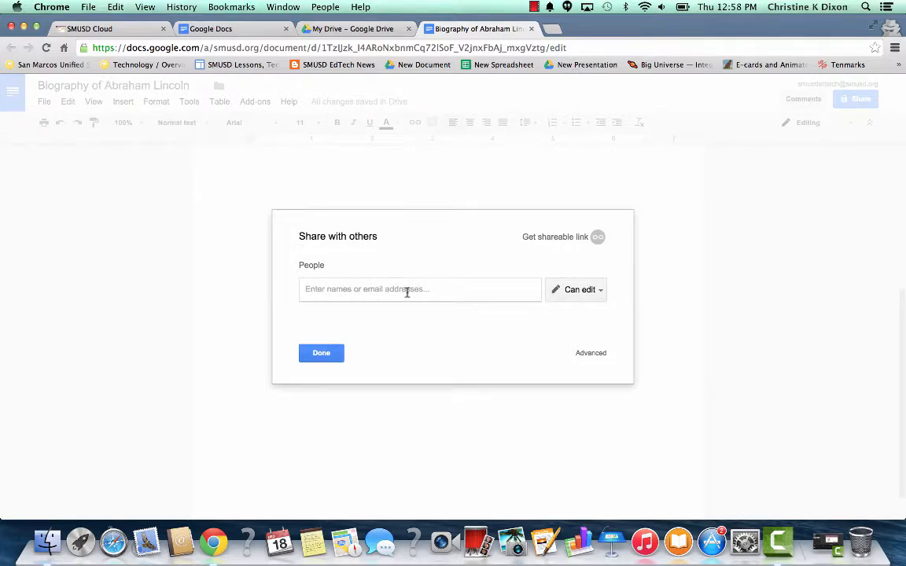
{"action": "type", "text": "chr"}
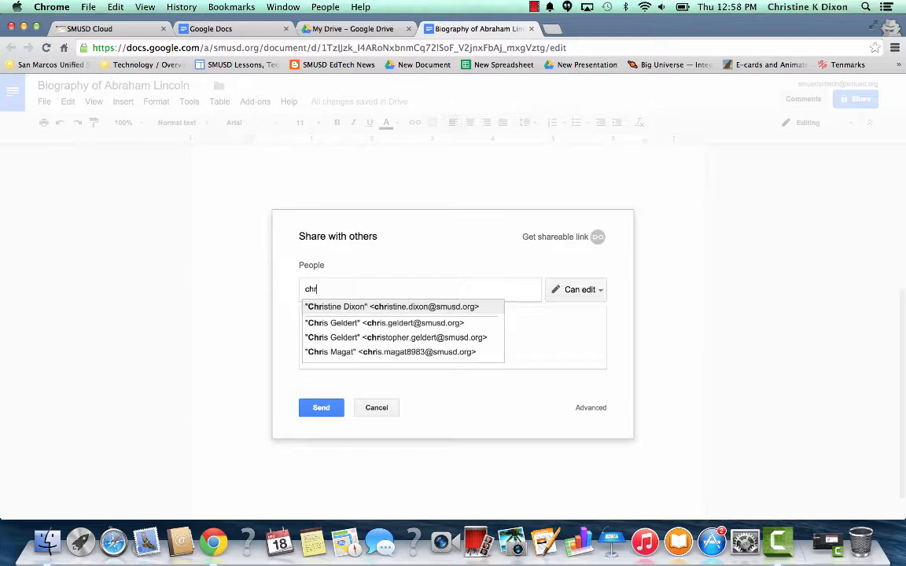
{"action": "left_click", "coordinate": [416, 307]}
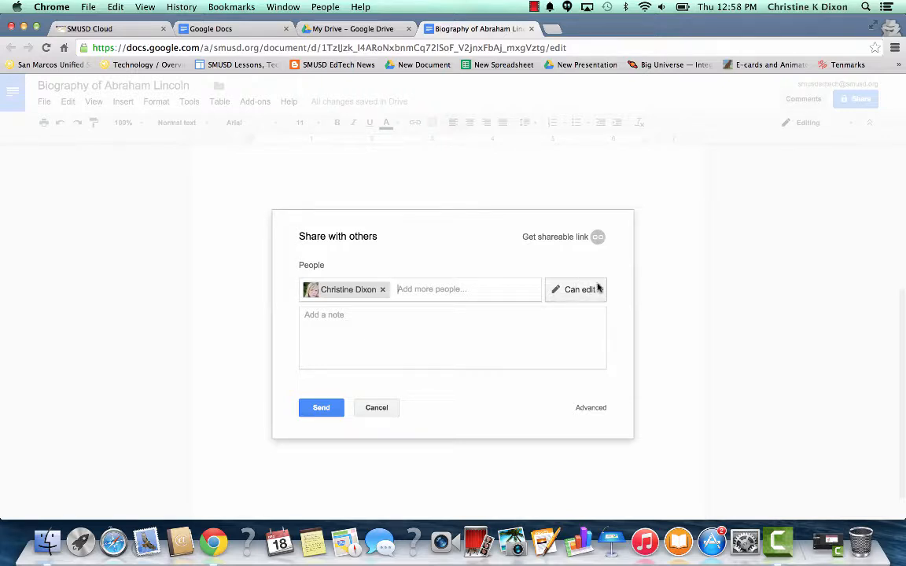
{"action": "left_click", "coordinate": [591, 408]}
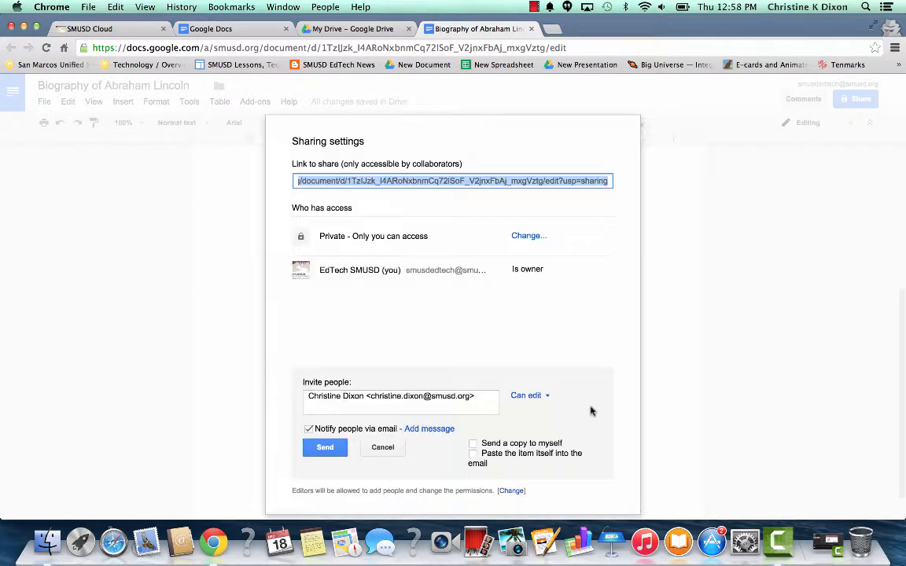
{"action": "left_click", "coordinate": [309, 430]}
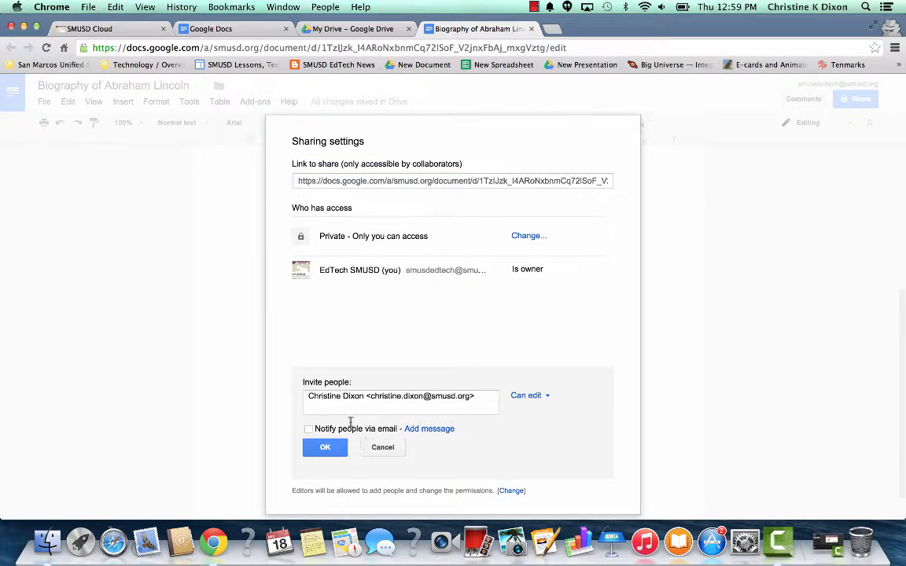
{"action": "left_click", "coordinate": [324, 448]}
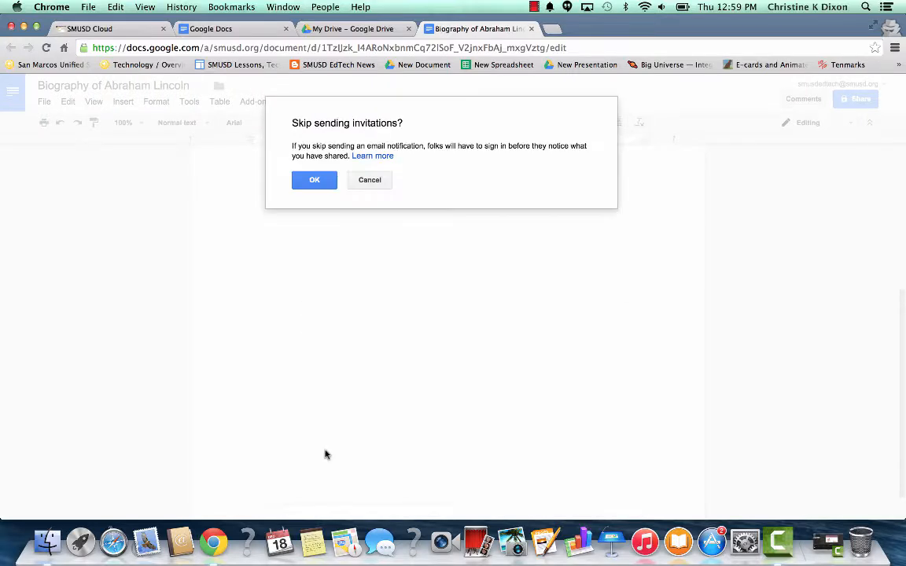
{"action": "left_click", "coordinate": [325, 179]}
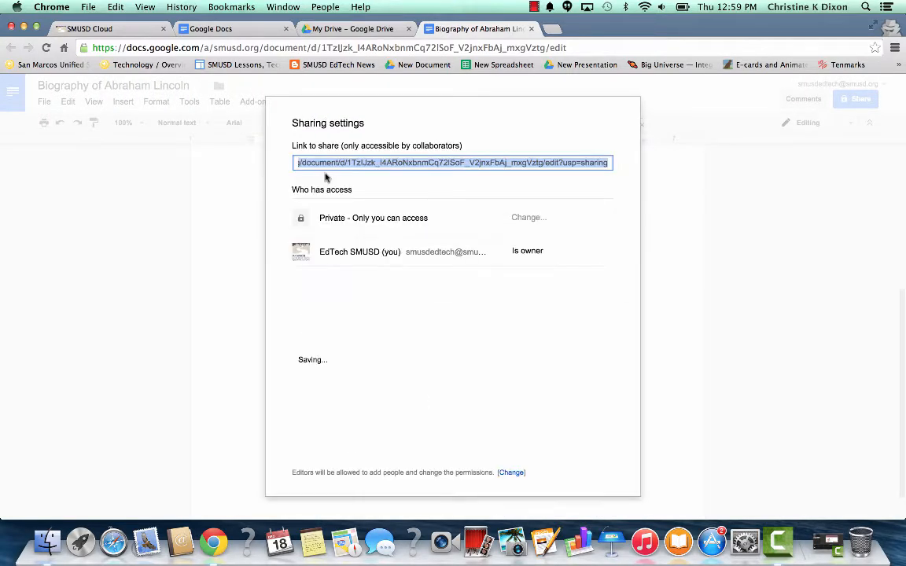
{"action": "left_click", "coordinate": [321, 432]}
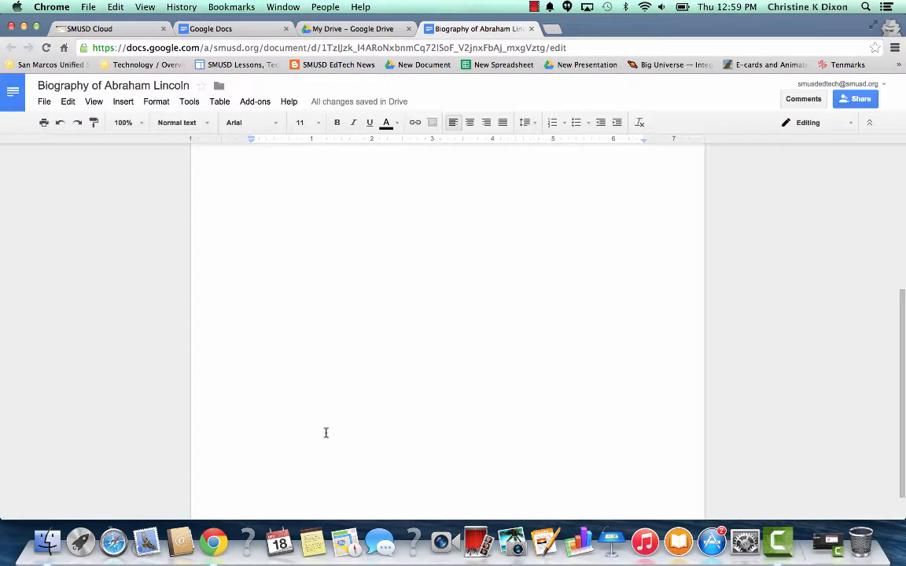
{"action": "scroll", "coordinate": [362, 256], "scroll_direction": "down", "scroll_amount": 1}
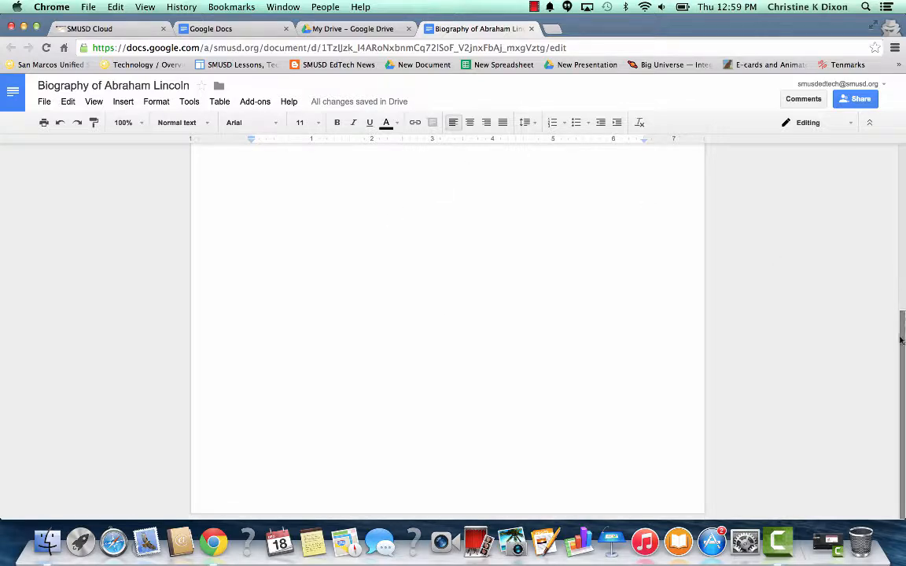
{"action": "scroll", "coordinate": [873, 180], "scroll_direction": "up", "scroll_amount": 10}
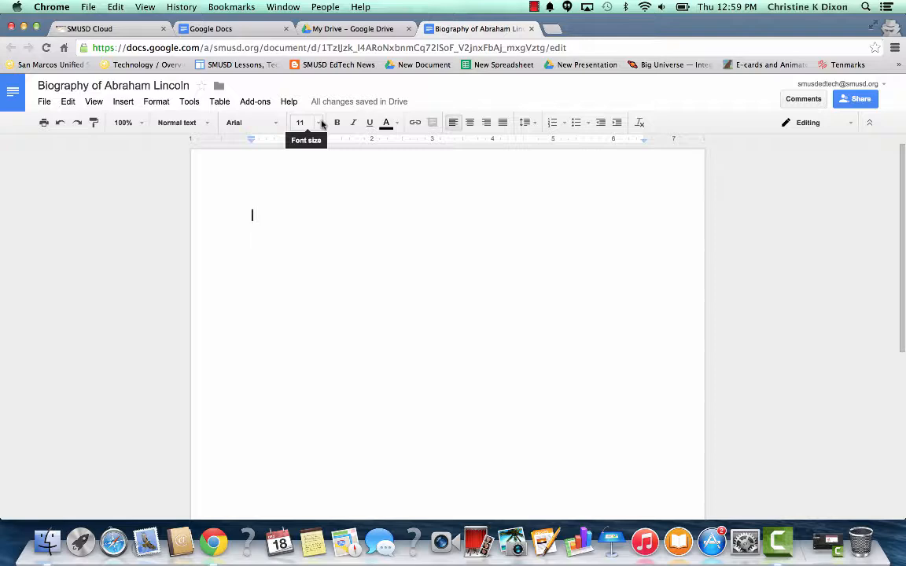
{"action": "left_click", "coordinate": [396, 123]}
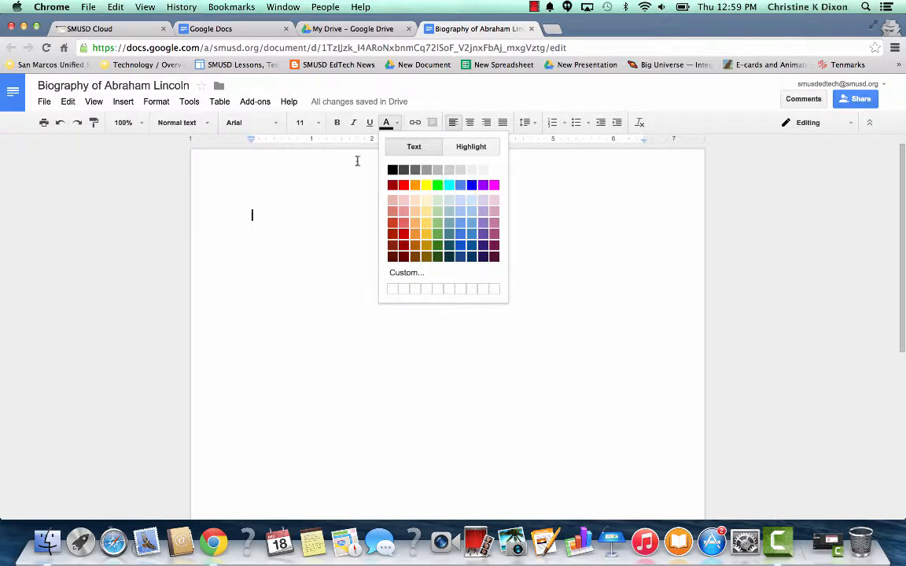
{"action": "left_click", "coordinate": [252, 202]}
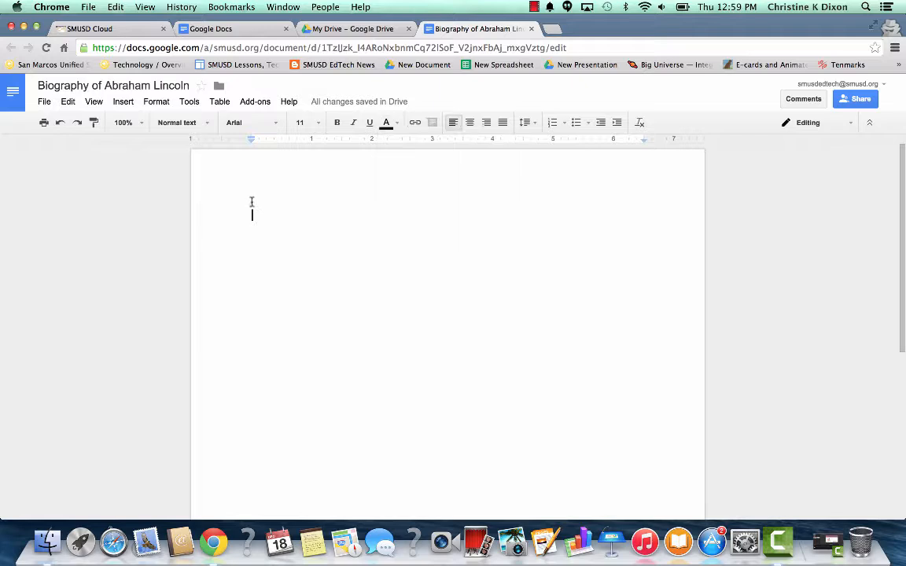
Add the centred title "Biography of Abraham Lincoln" at font size 18 on the document's first line.
{"action": "left_click", "coordinate": [472, 124]}
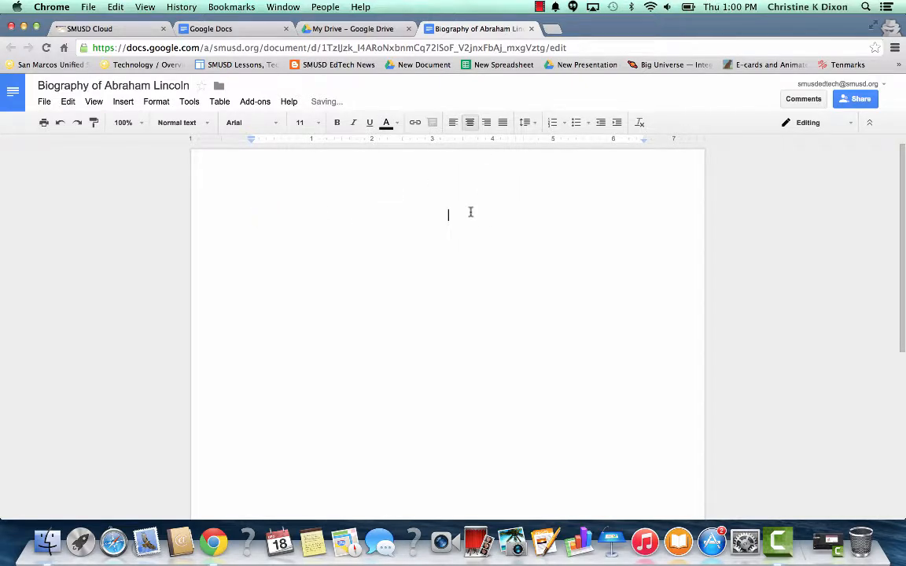
{"action": "left_click", "coordinate": [318, 125]}
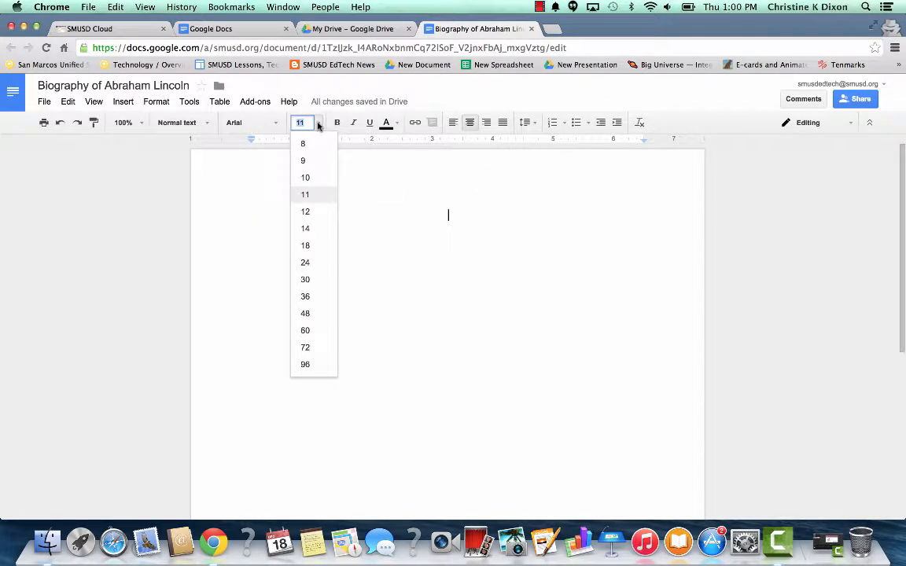
{"action": "left_click", "coordinate": [319, 241]}
{"action": "type", "text": "Biography of Abraham Lincoln"}
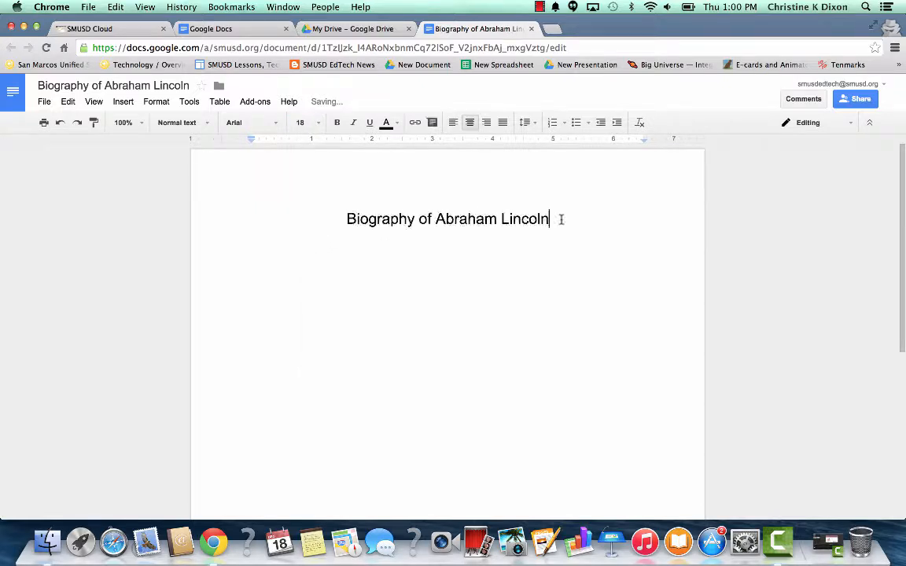
Make the whole title line bold and underlined.
{"action": "left_click_drag", "start_coordinate": [560, 218], "coordinate": [307, 219]}
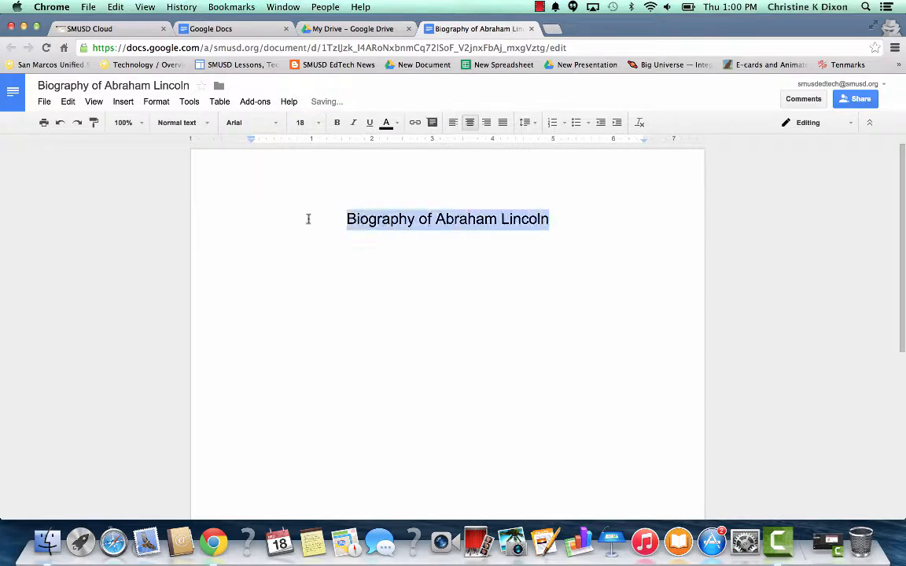
{"action": "left_click", "coordinate": [337, 124]}
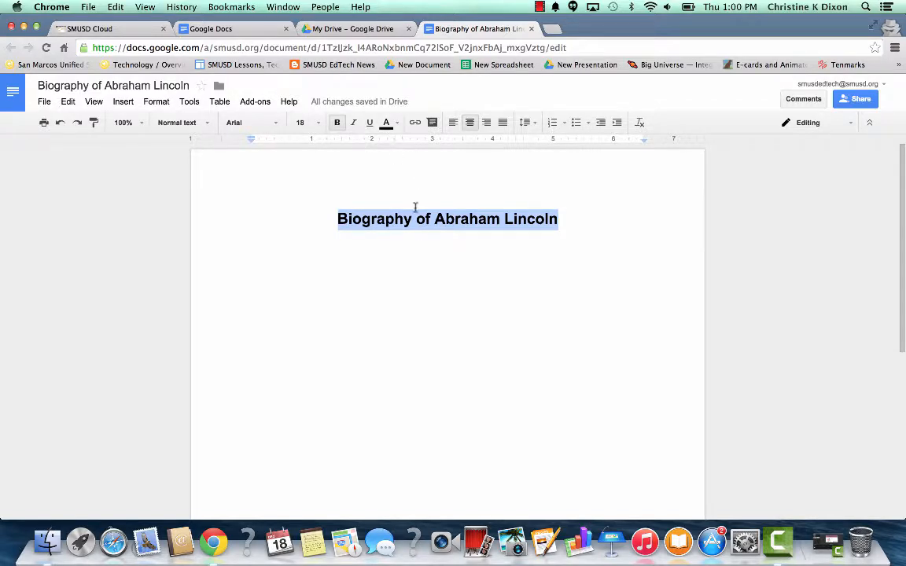
{"action": "left_click", "coordinate": [369, 123]}
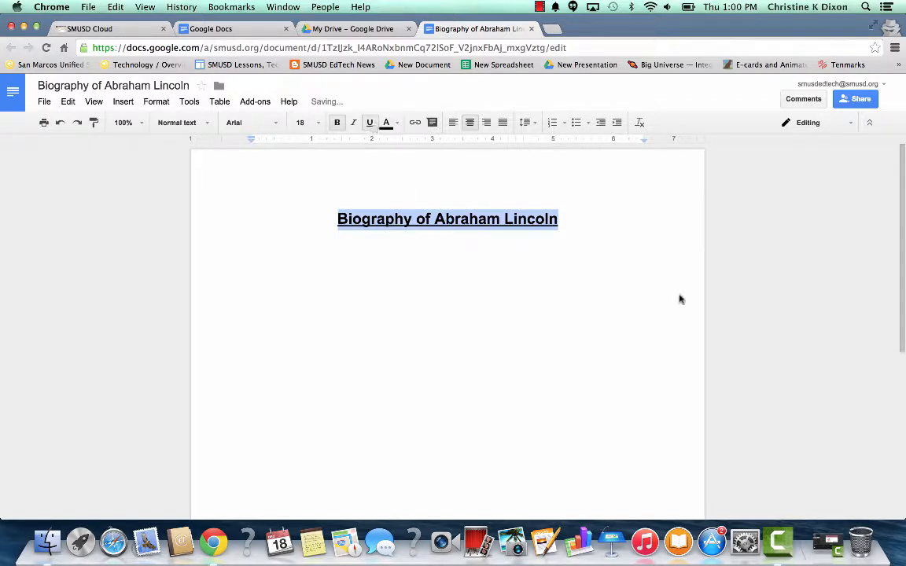
Start a new left-aligned paragraph below the title.
{"action": "left_click", "coordinate": [602, 220]}
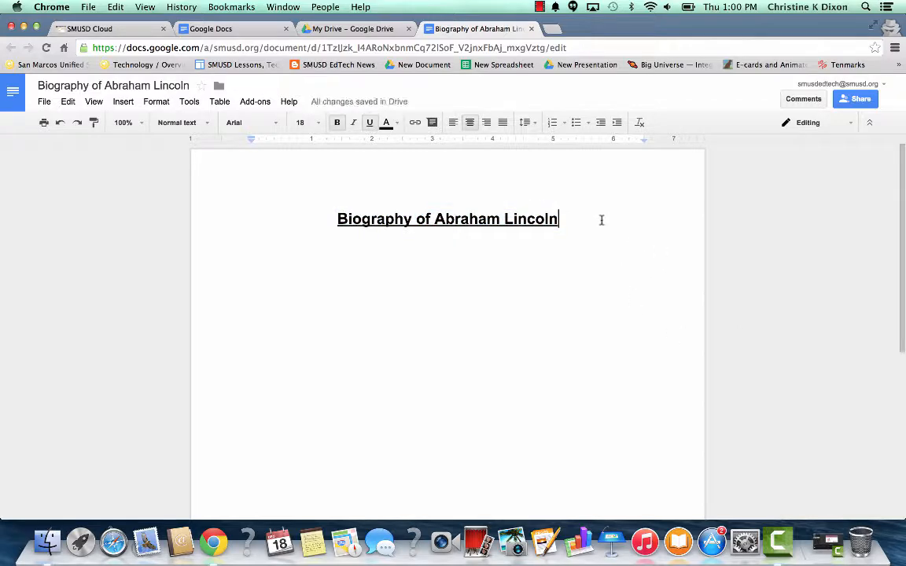
{"action": "key", "text": "Return"}
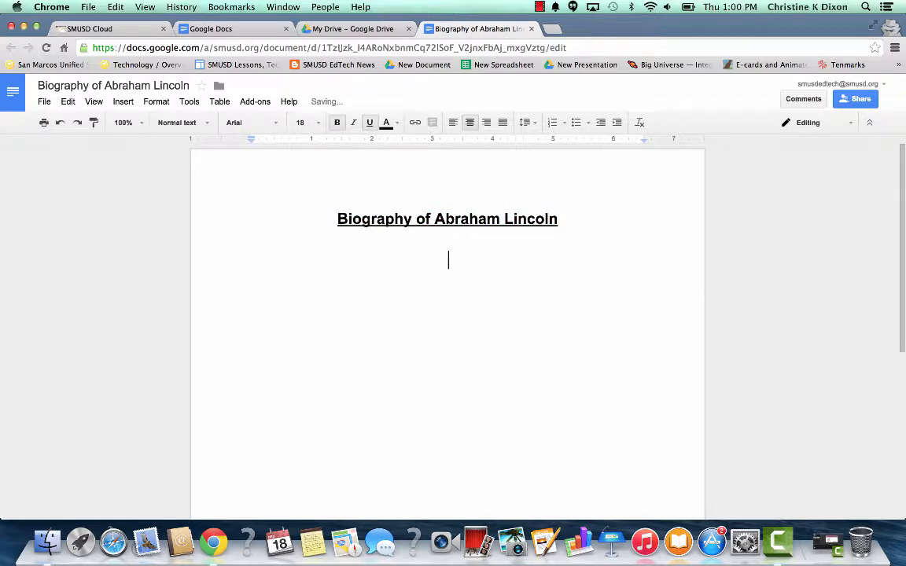
{"action": "left_click", "coordinate": [455, 126]}
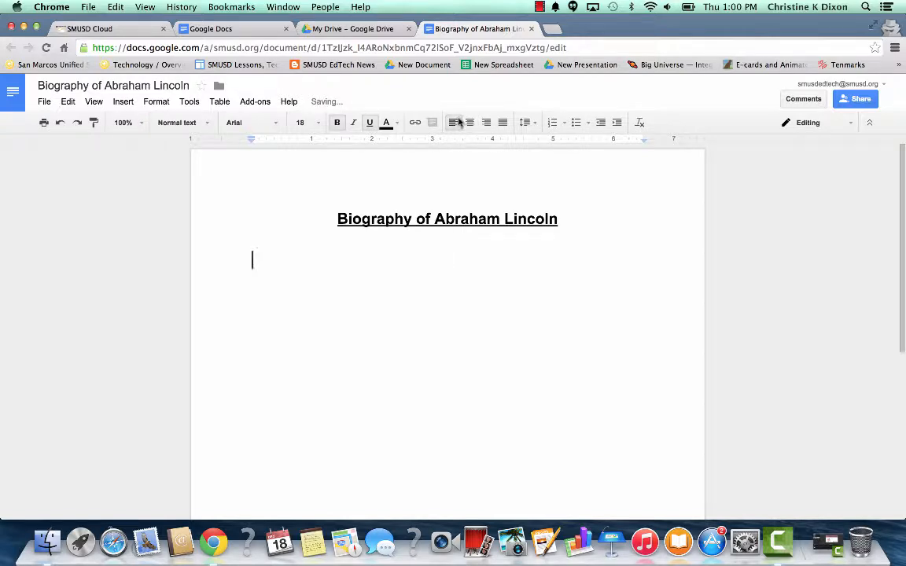
Search for images of "abraham lincoln" with the Research tool.
{"action": "left_click", "coordinate": [188, 102]}
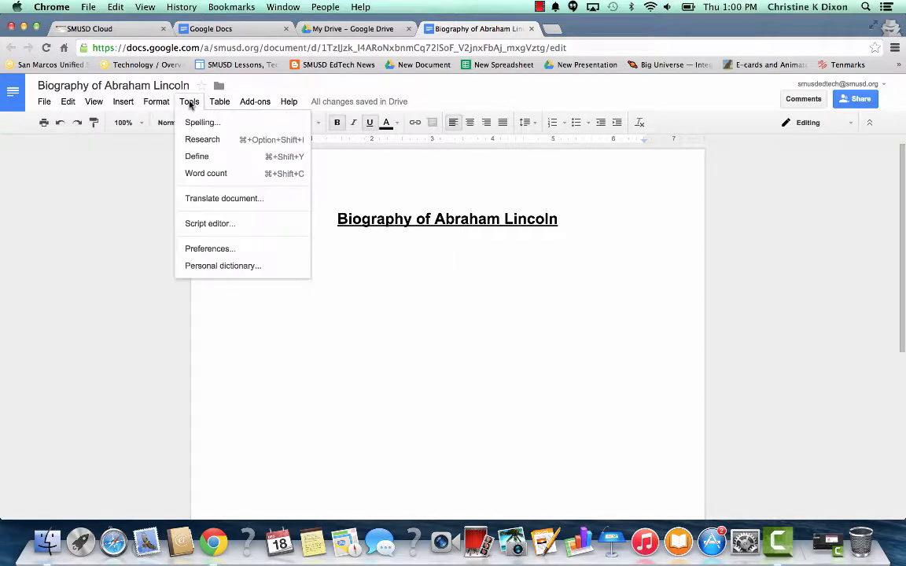
{"action": "left_click", "coordinate": [206, 140]}
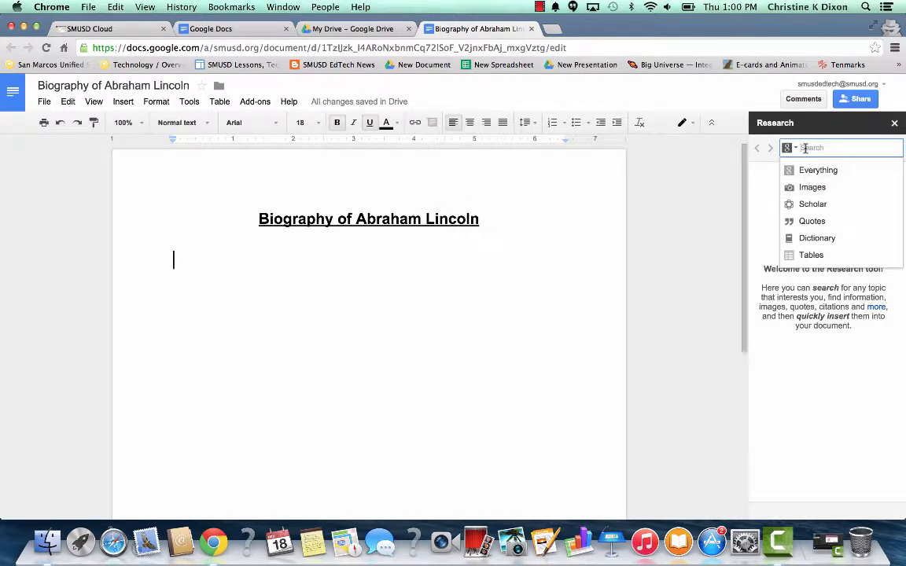
{"action": "type", "text": "abra"}
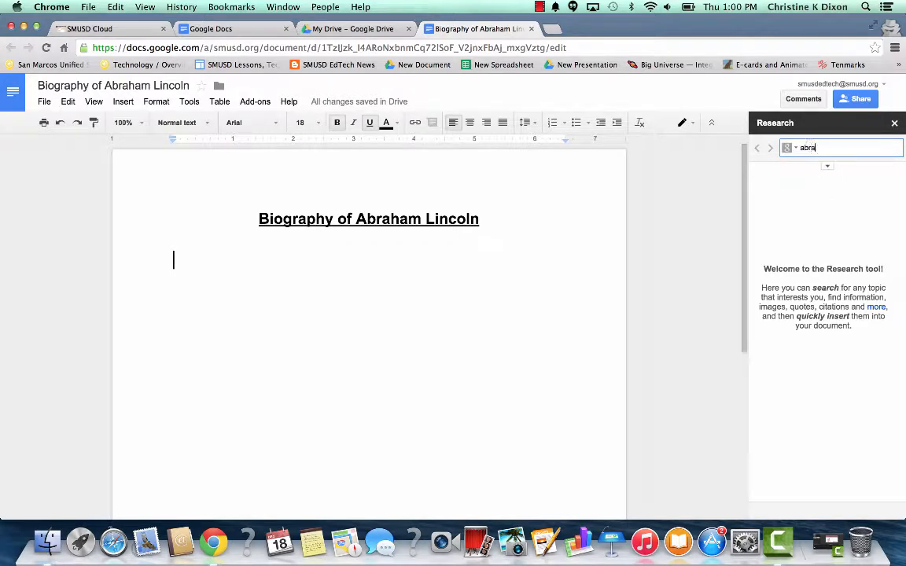
{"action": "type", "text": "ham lincoln"}
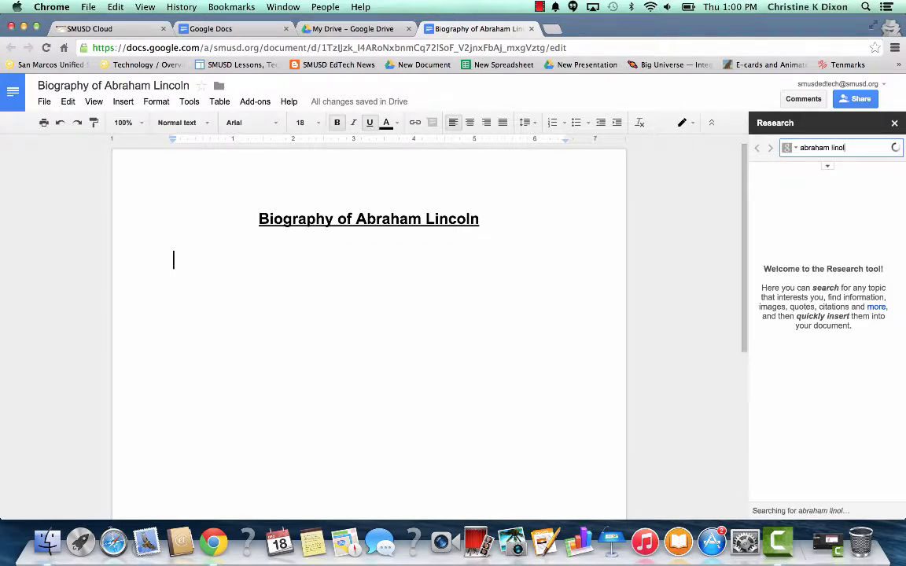
{"action": "left_click", "coordinate": [790, 148]}
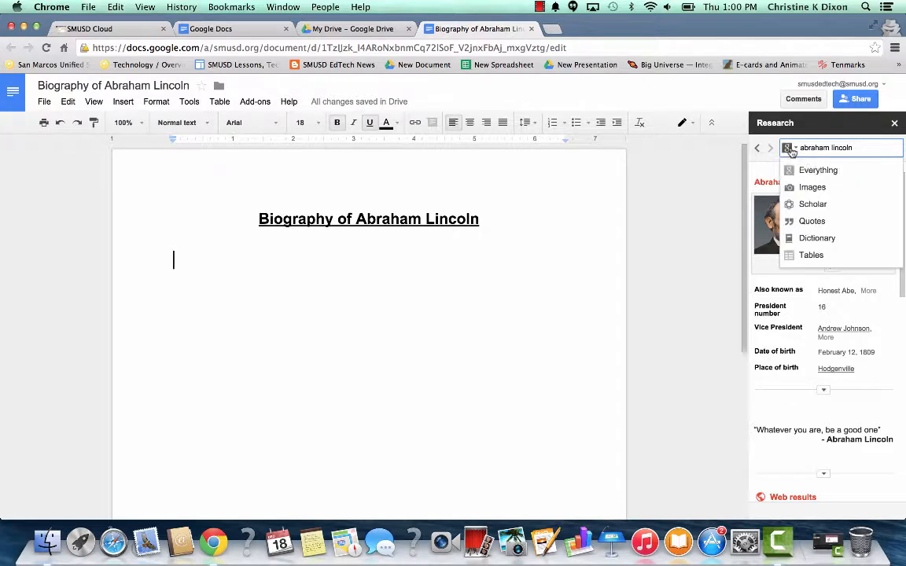
{"action": "left_click", "coordinate": [811, 190]}
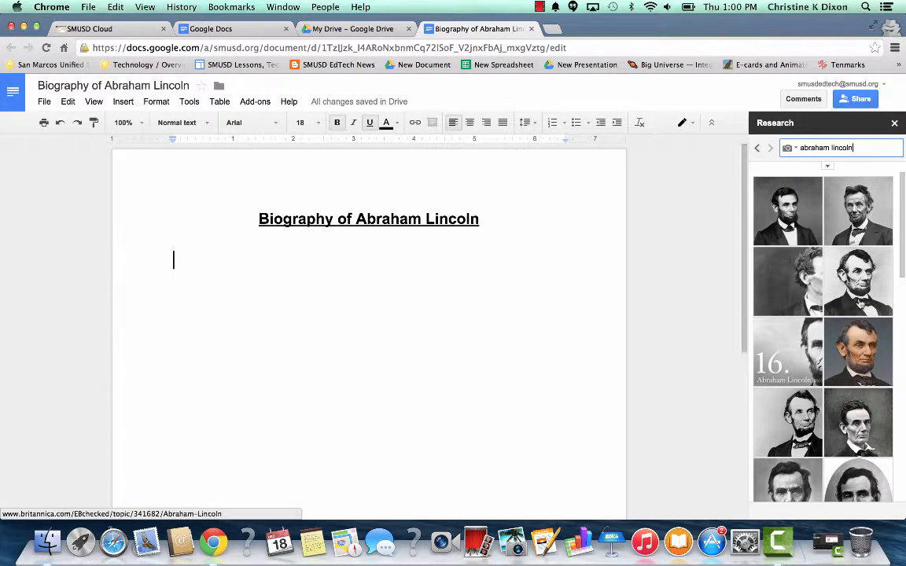
Insert the black-and-white Wikimedia portrait of the bearded Lincoln from the image results below the title and centre it.
{"action": "mouse_move", "coordinate": [874, 198]}
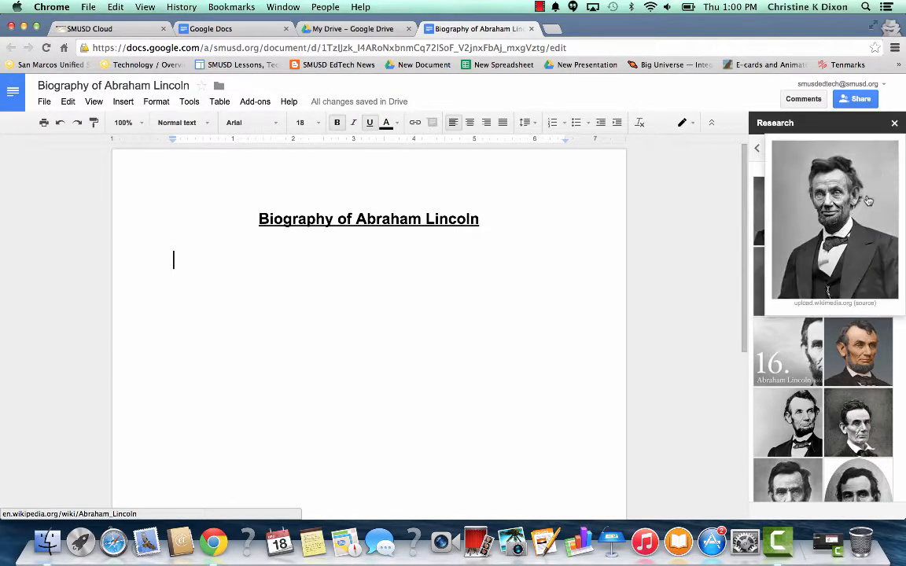
{"action": "left_click_drag", "start_coordinate": [874, 198], "coordinate": [460, 280]}
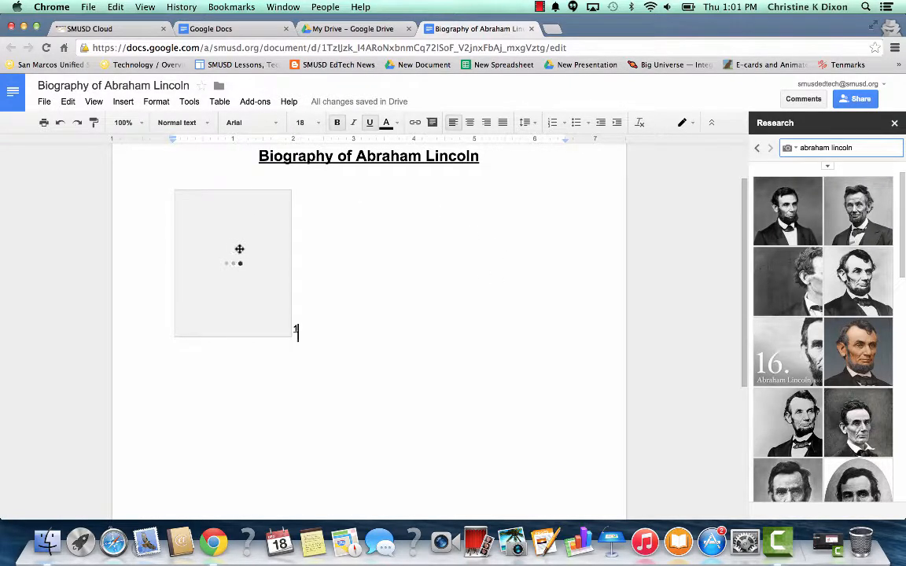
{"action": "left_click", "coordinate": [469, 122]}
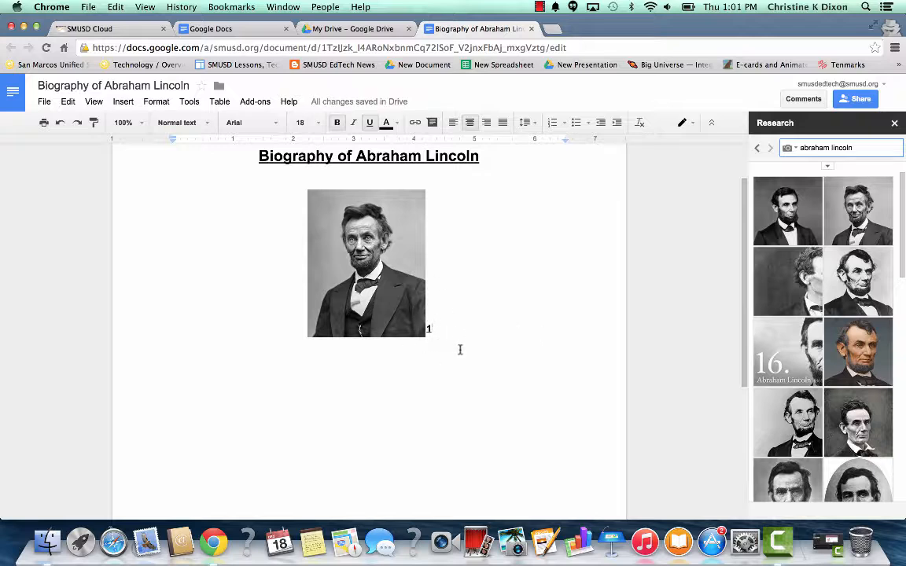
{"action": "scroll", "coordinate": [410, 310], "scroll_direction": "up", "scroll_amount": 2}
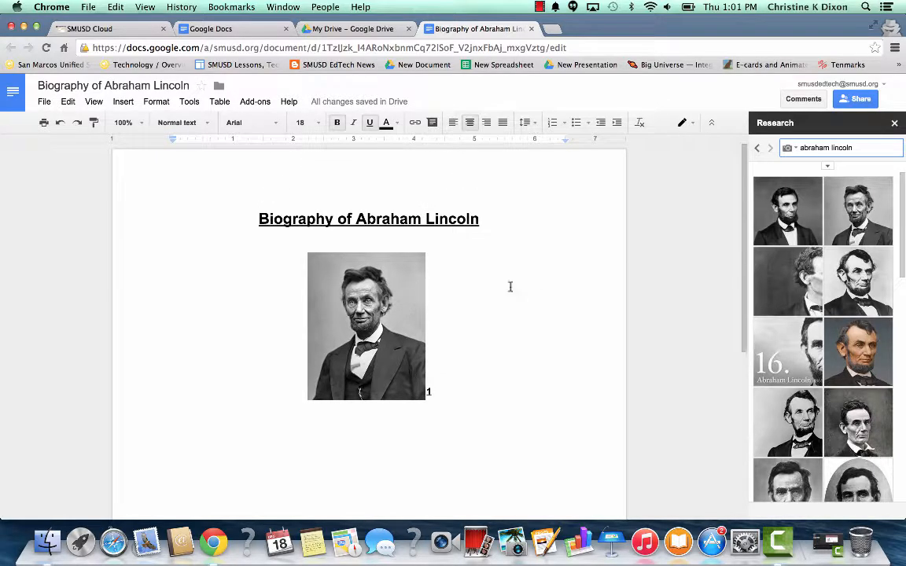
{"action": "scroll", "coordinate": [535, 303], "scroll_direction": "down", "scroll_amount": 2}
{"action": "scroll", "coordinate": [553, 312], "scroll_direction": "up", "scroll_amount": 2}
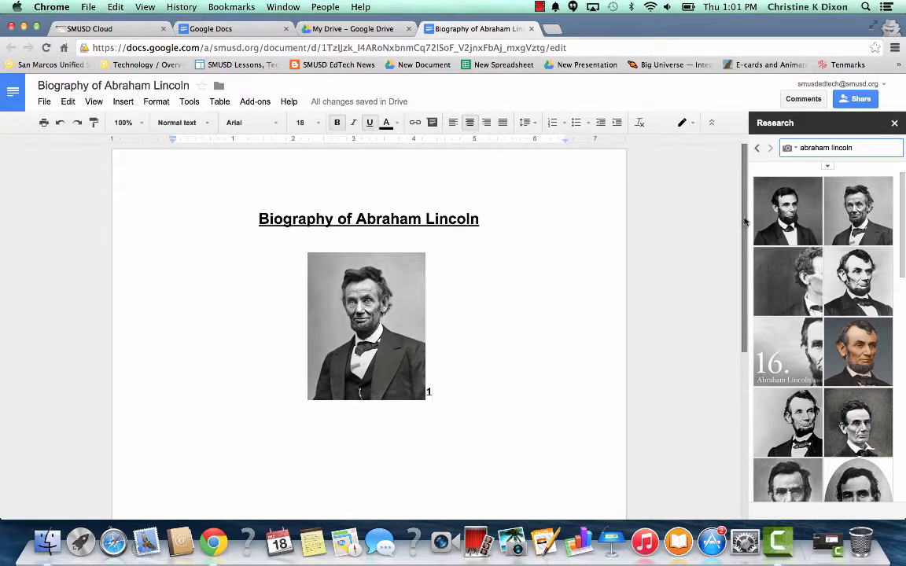
Delete the portrait's source citation from the footnote at the end of the page.
{"action": "left_click_drag", "start_coordinate": [745, 222], "coordinate": [784, 481]}
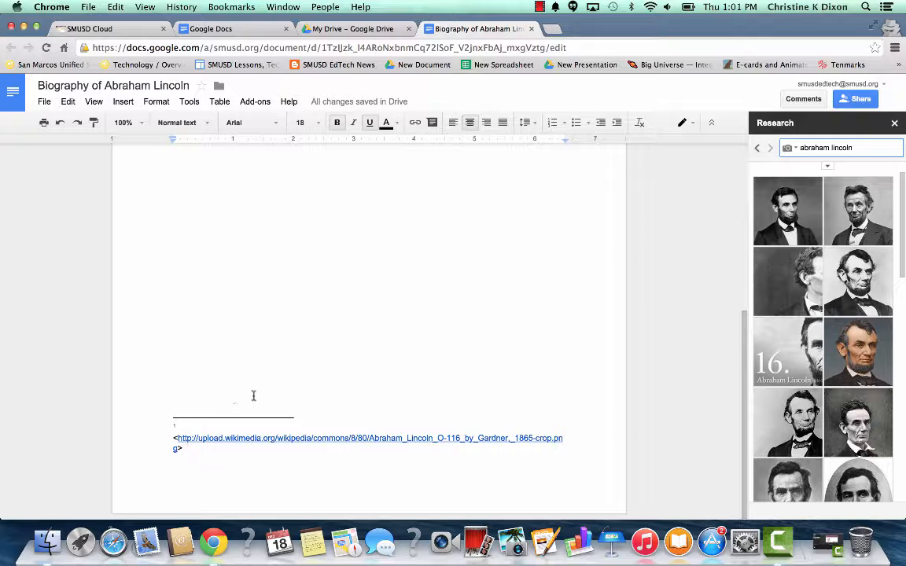
{"action": "mouse_move", "coordinate": [744, 334]}
{"action": "left_mouse_down"}
{"action": "mouse_move", "coordinate": [743, 163]}
{"action": "mouse_move", "coordinate": [744, 330]}
{"action": "left_mouse_up"}
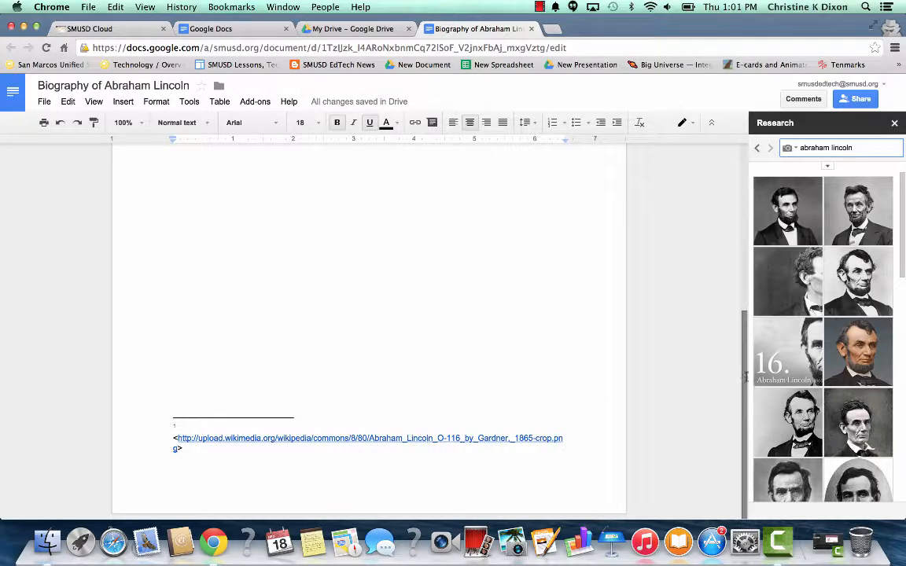
{"action": "mouse_move", "coordinate": [183, 450]}
{"action": "left_mouse_down"}
{"action": "mouse_move", "coordinate": [148, 399]}
{"action": "mouse_move", "coordinate": [221, 414]}
{"action": "left_mouse_up"}
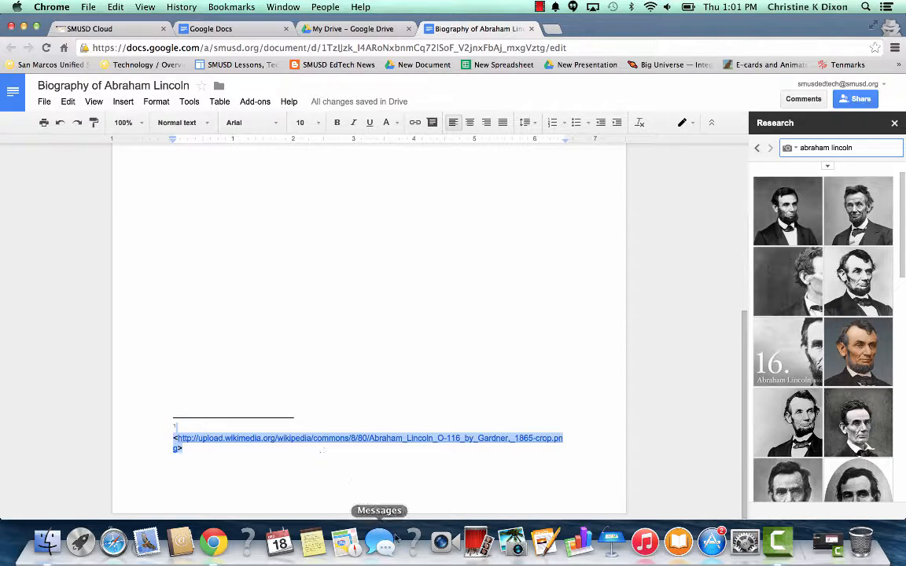
{"action": "key", "text": "BackSpace"}
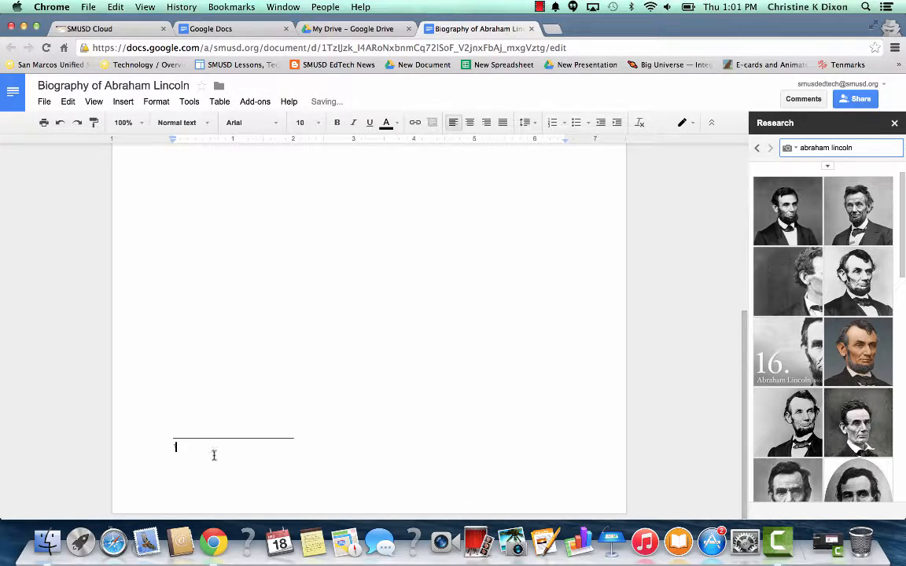
{"action": "key", "text": "BackSpace"}
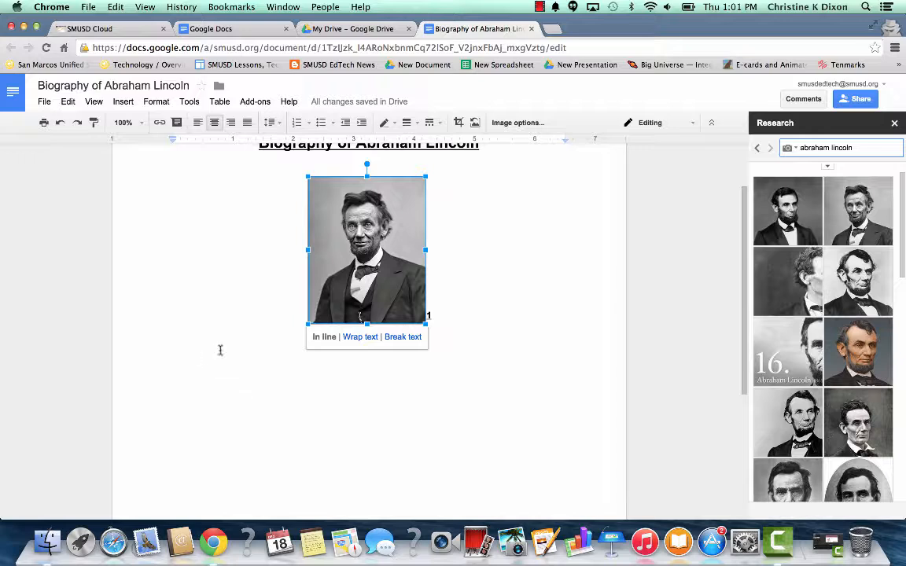
Set the portrait to wrap text and delete the footnote number beside it.
{"action": "left_click", "coordinate": [457, 397]}
{"action": "left_click", "coordinate": [408, 269]}
{"action": "left_click", "coordinate": [360, 337]}
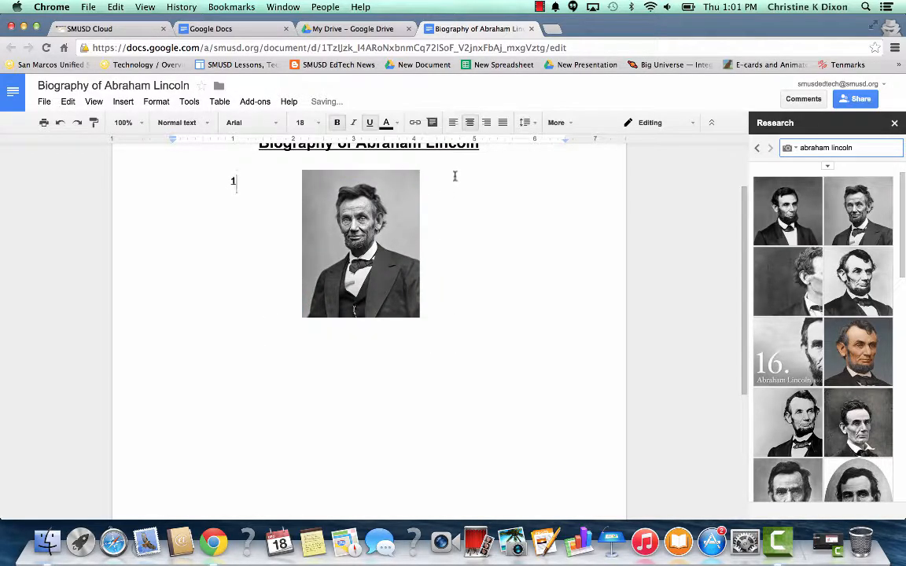
{"action": "left_click_drag", "start_coordinate": [244, 184], "coordinate": [201, 176]}
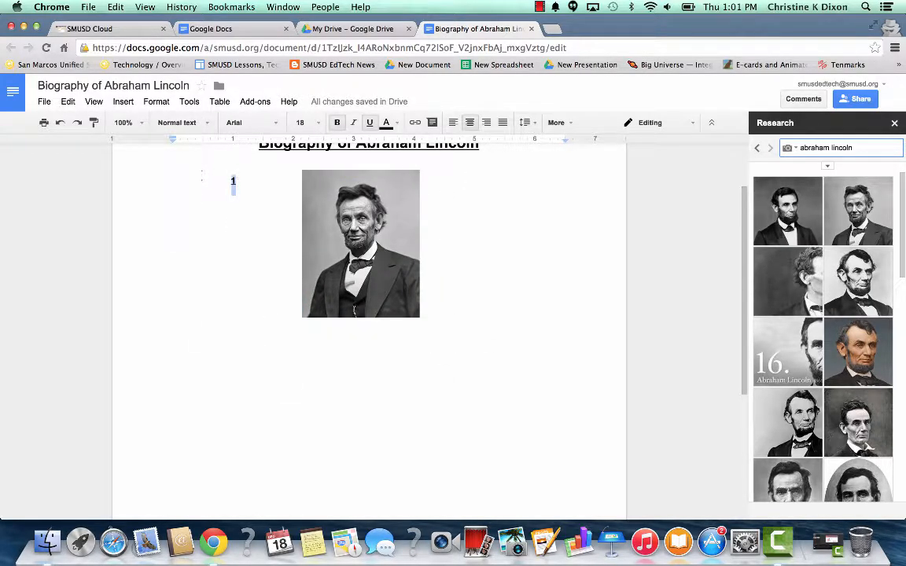
{"action": "key", "text": "BackSpace"}
Shrink the portrait proportionally to about 1.4 inches wide.
{"action": "left_click", "coordinate": [349, 235]}
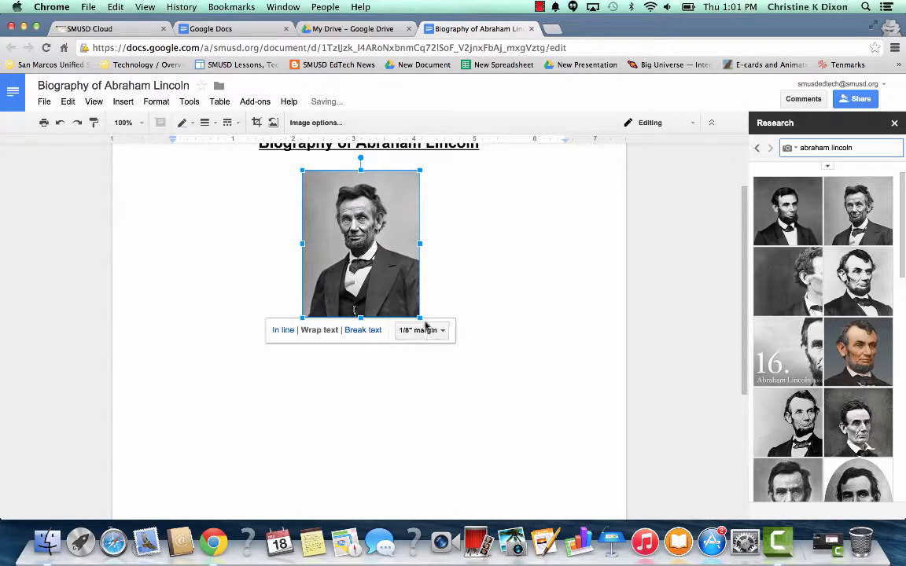
{"action": "left_click_drag", "start_coordinate": [419, 318], "coordinate": [374, 261]}
{"action": "scroll", "coordinate": [405, 315], "scroll_direction": "down", "scroll_amount": 3}
{"action": "scroll", "coordinate": [406, 318], "scroll_direction": "up", "scroll_amount": 2}
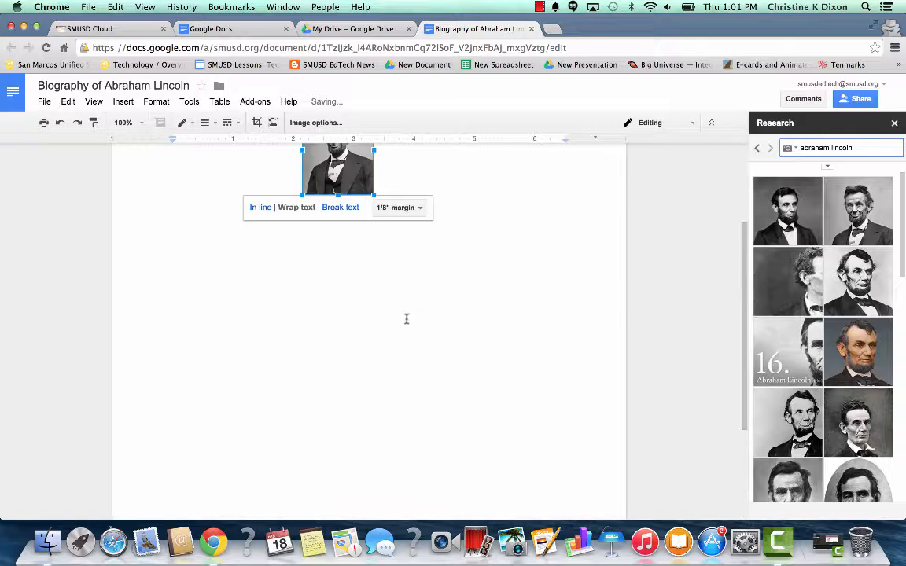
{"action": "scroll", "coordinate": [406, 318], "scroll_direction": "up", "scroll_amount": 3}
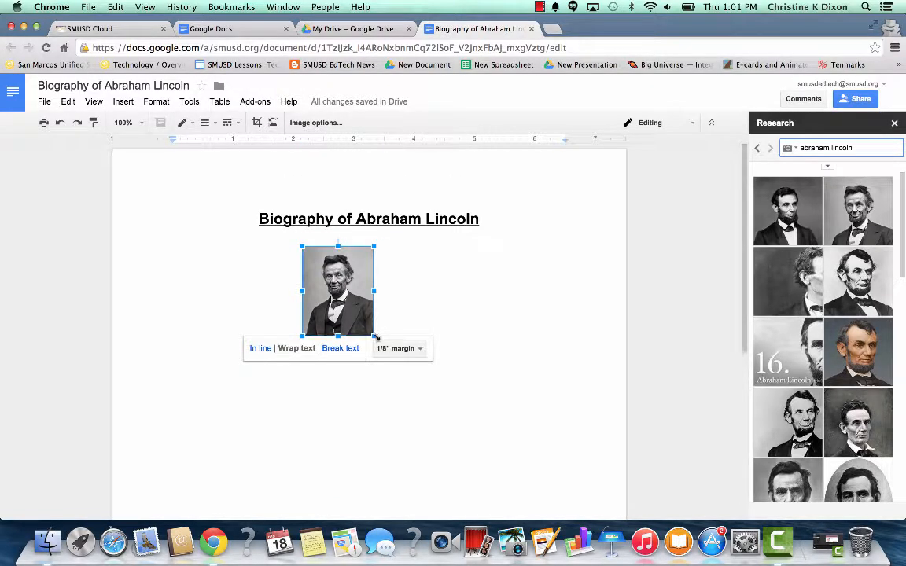
{"action": "left_click_drag", "start_coordinate": [373, 336], "coordinate": [384, 349]}
Start a new left-aligned paragraph below the portrait.
{"action": "left_click", "coordinate": [410, 269]}
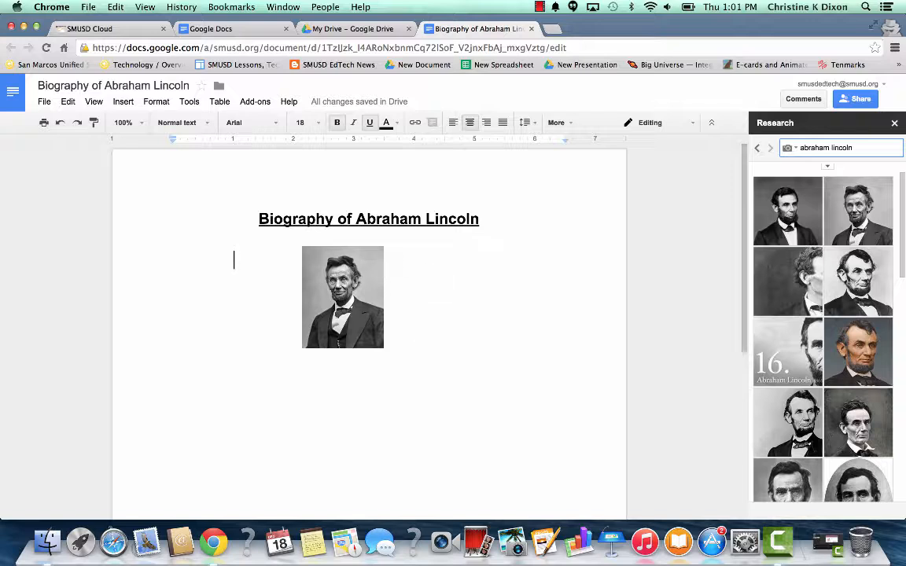
{"action": "key", "text": "Return"}
{"action": "key", "text": "Return"}
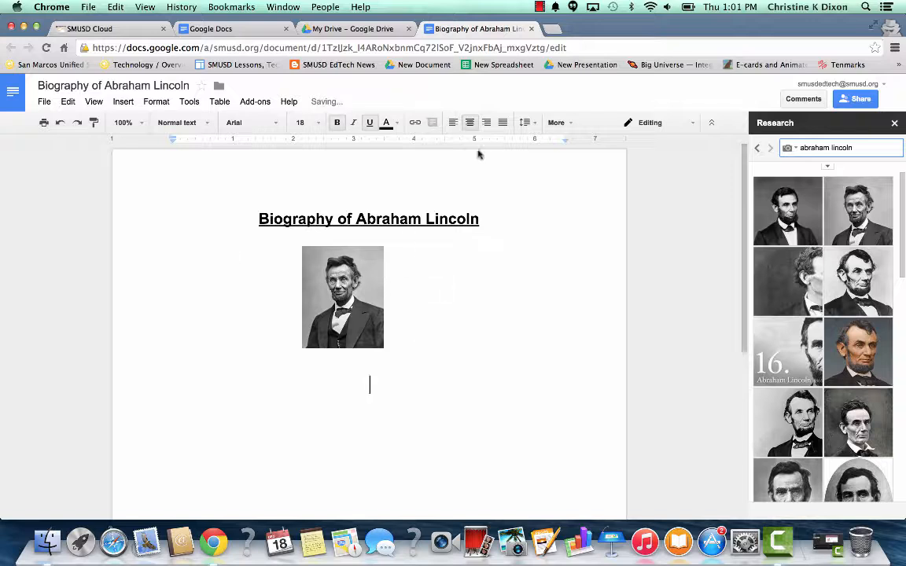
{"action": "left_click", "coordinate": [453, 122]}
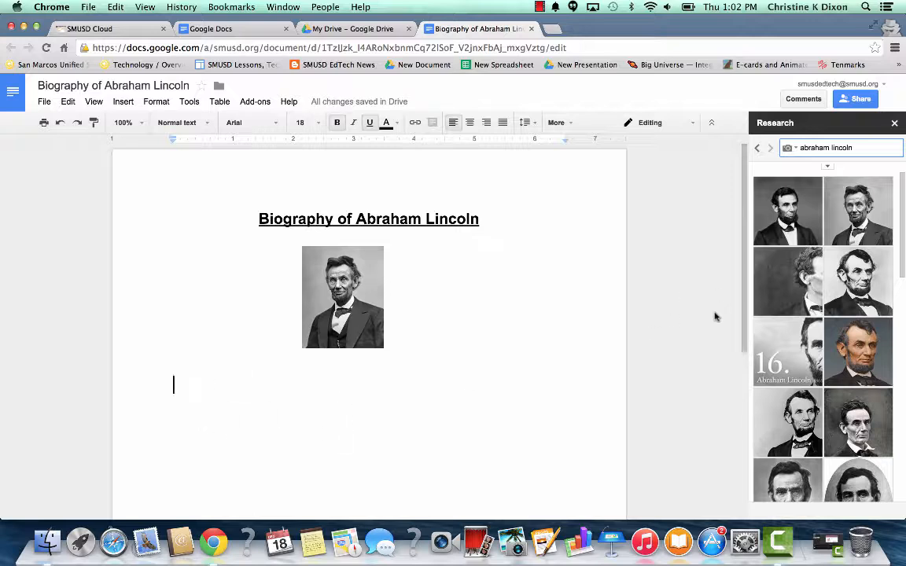
Switch the Research search to Everything and preview the biography.com page from the web results.
{"action": "left_click", "coordinate": [795, 149]}
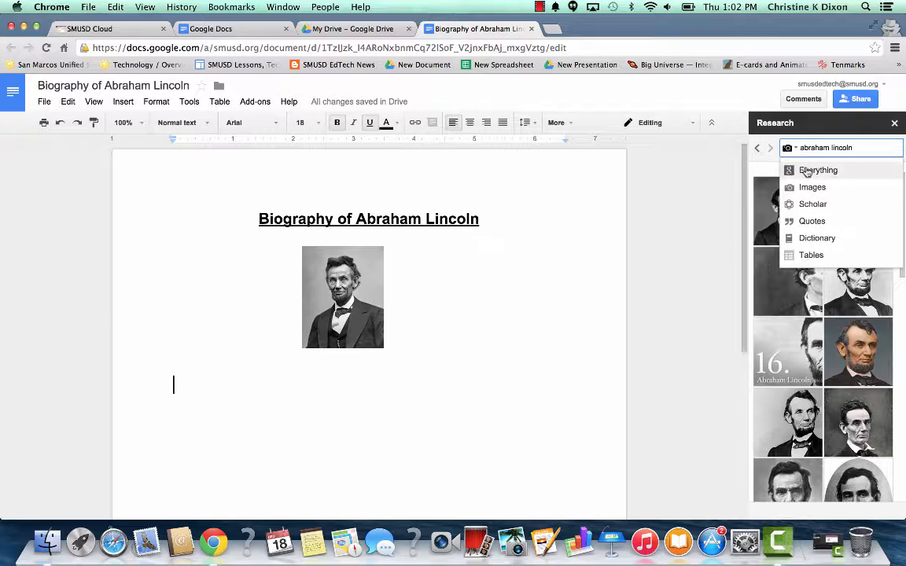
{"action": "left_click", "coordinate": [796, 173]}
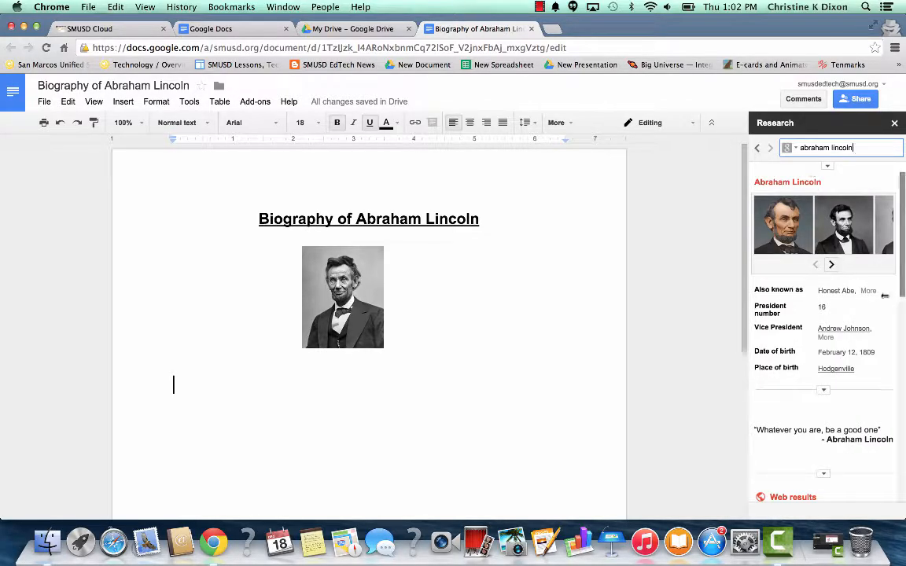
{"action": "scroll", "coordinate": [904, 331], "scroll_direction": "down", "scroll_amount": 5}
{"action": "scroll", "coordinate": [903, 330], "scroll_direction": "down", "scroll_amount": 4}
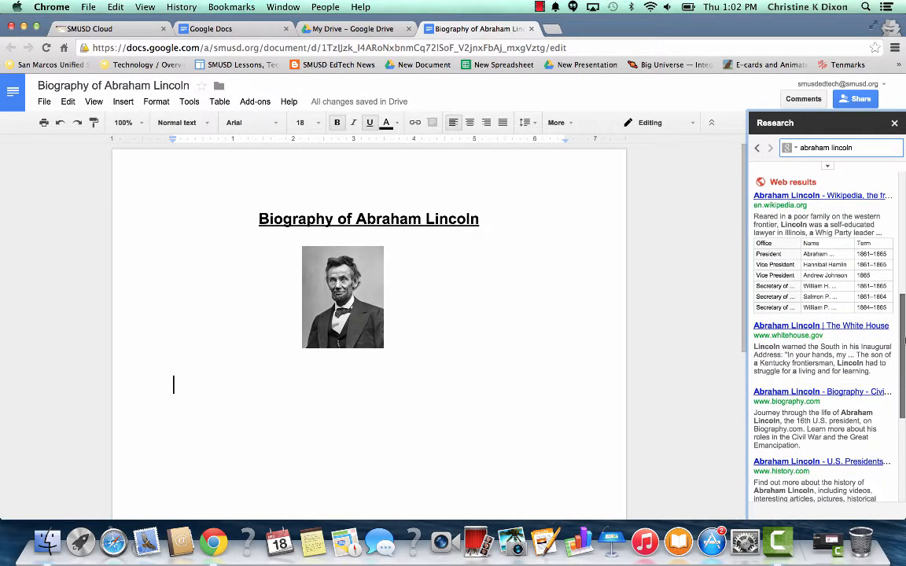
{"action": "mouse_move", "coordinate": [822, 329]}
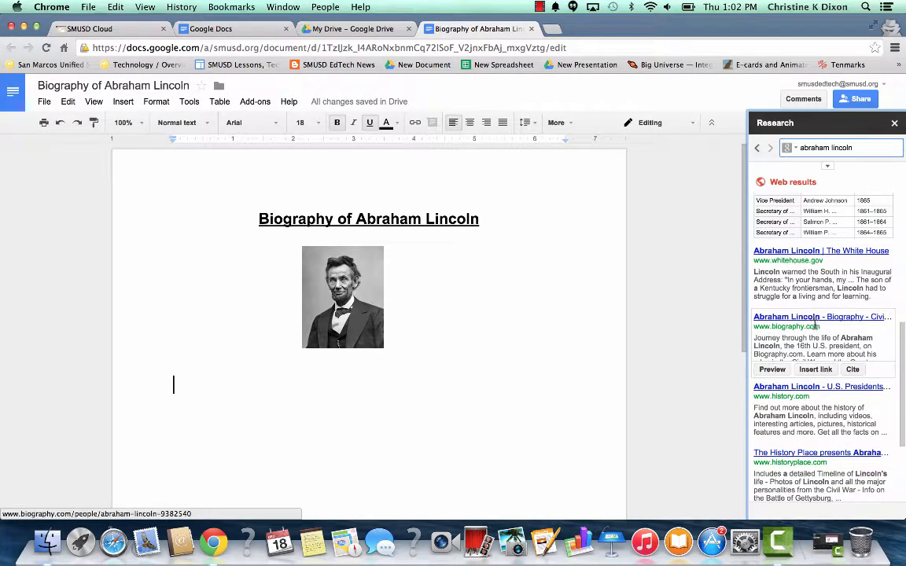
{"action": "left_click", "coordinate": [781, 374]}
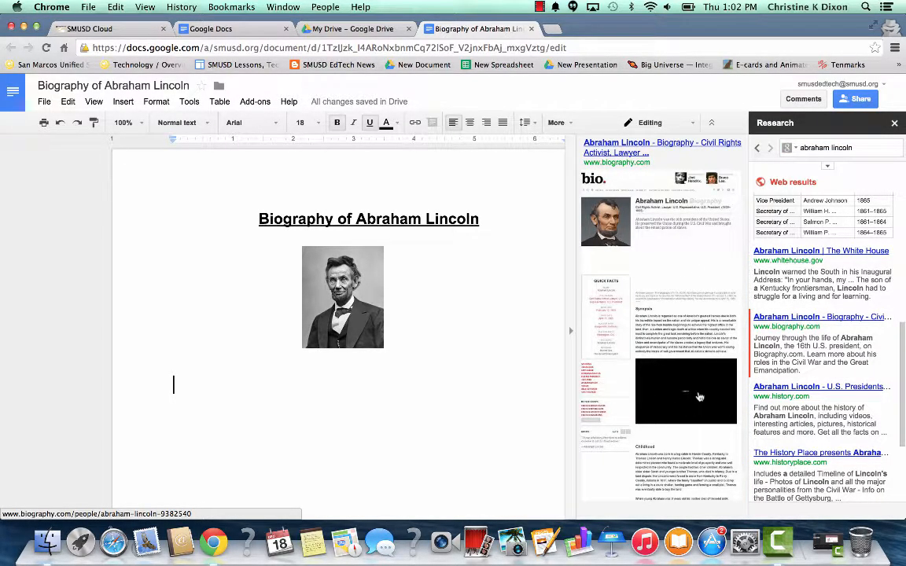
Insert the biography.com result as a link below the portrait and delete it again.
{"action": "mouse_move", "coordinate": [782, 320]}
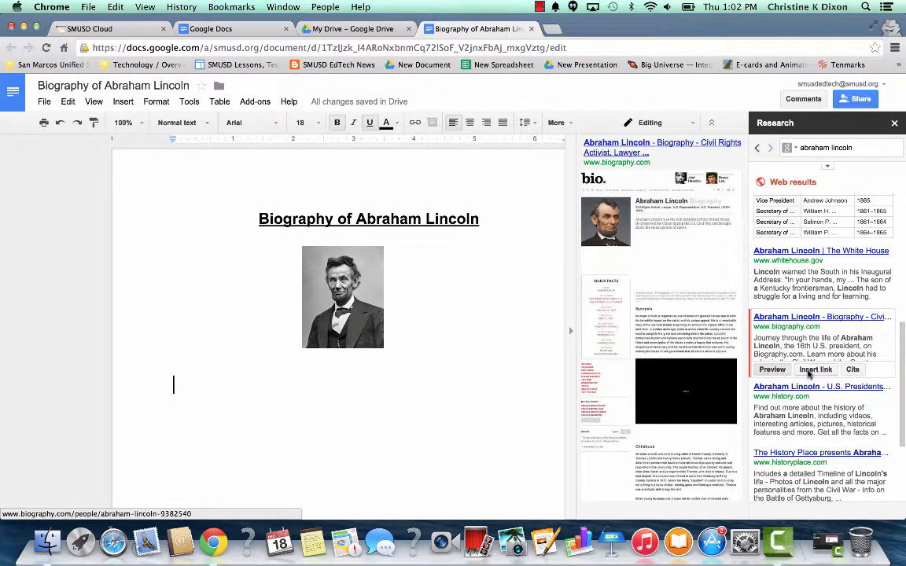
{"action": "left_click", "coordinate": [814, 370]}
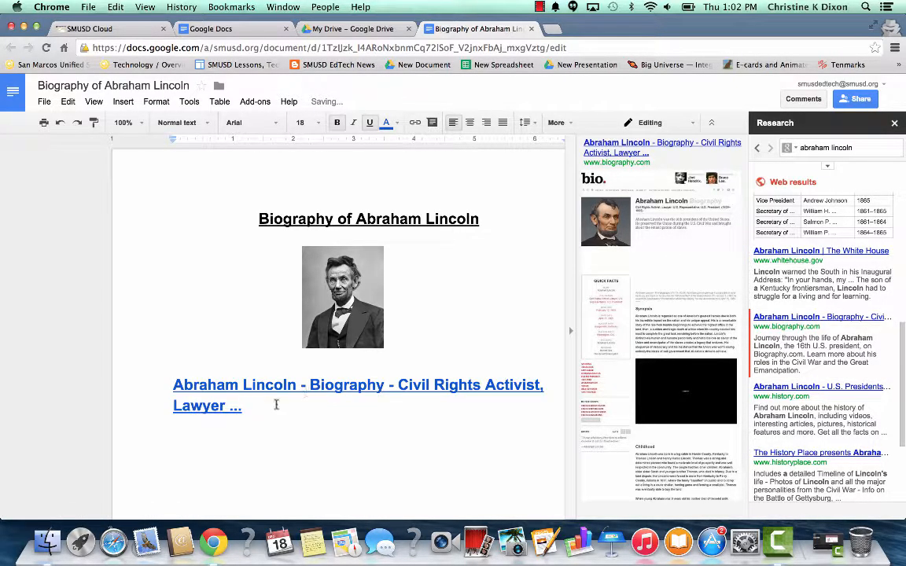
{"action": "left_click", "coordinate": [200, 384]}
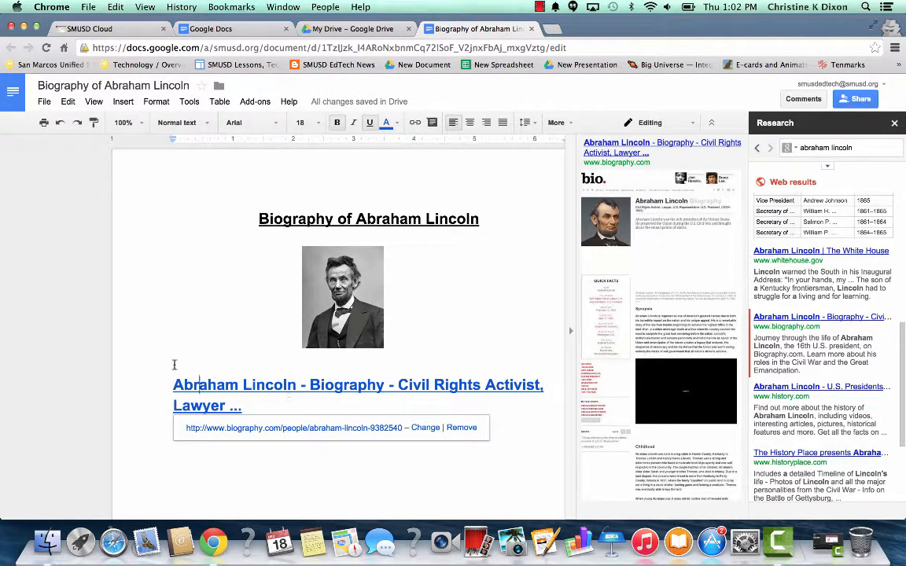
{"action": "left_click_drag", "start_coordinate": [174, 385], "coordinate": [263, 413]}
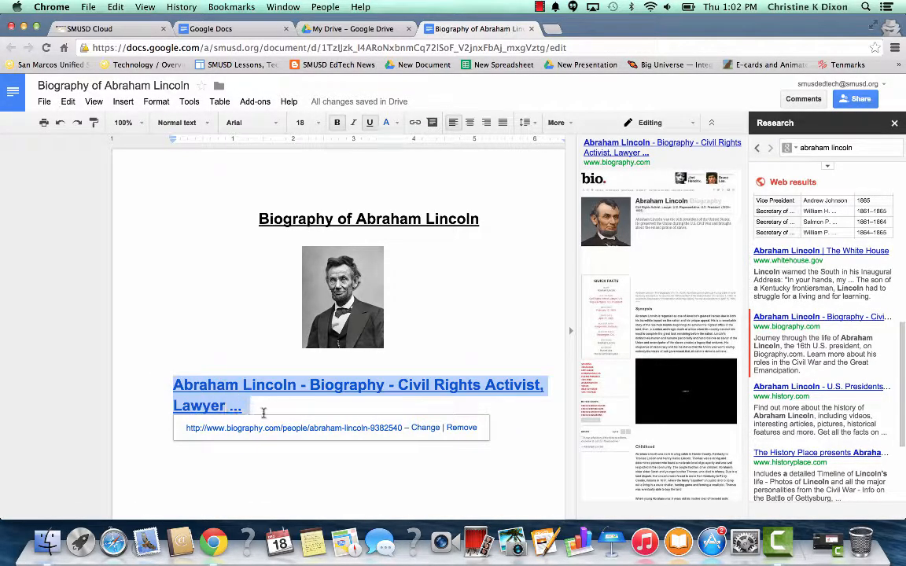
{"action": "key", "text": "BackSpace"}
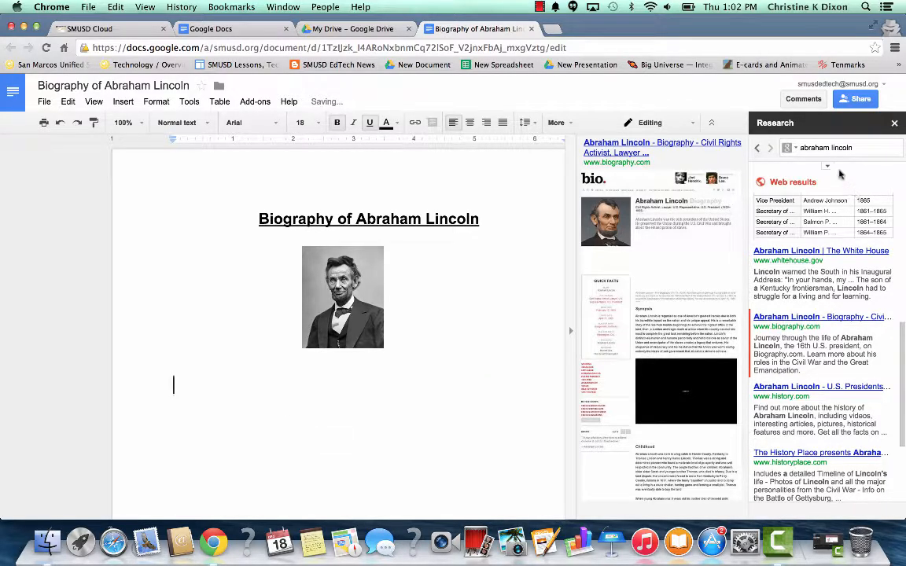
Insert the Scholar citation for The Gettysburg Address (Penguin UK, 2009) below the portrait and delete it again.
{"action": "left_click", "coordinate": [790, 148]}
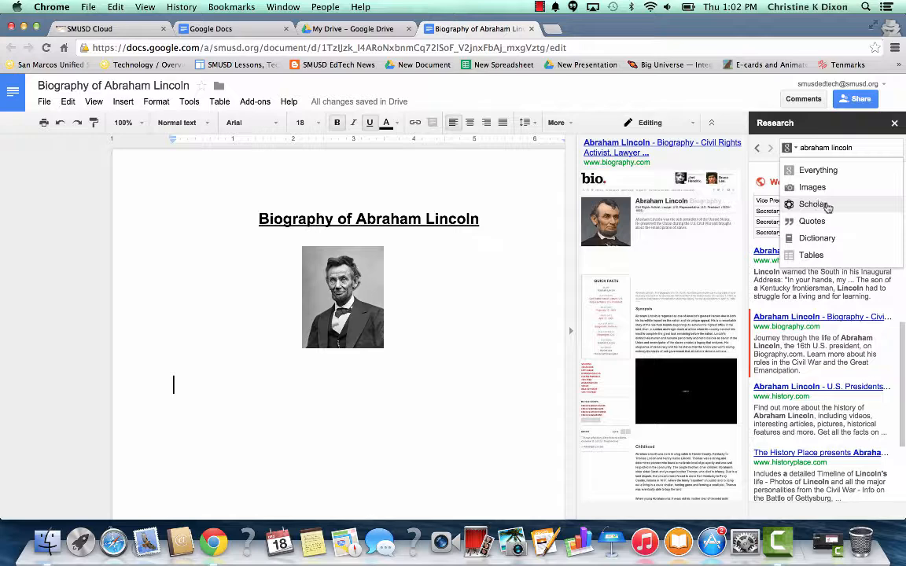
{"action": "left_click", "coordinate": [825, 204]}
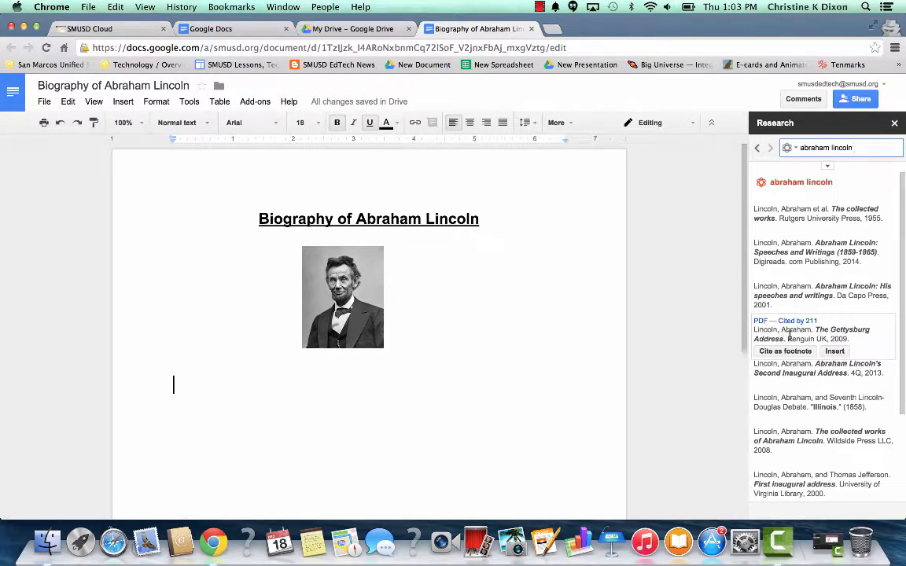
{"action": "left_click", "coordinate": [846, 334]}
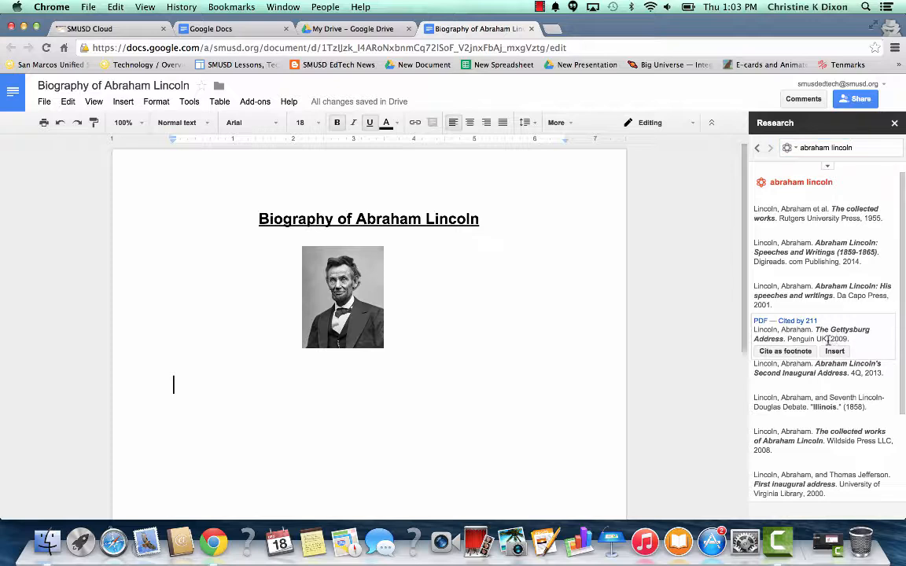
{"action": "left_click", "coordinate": [836, 352]}
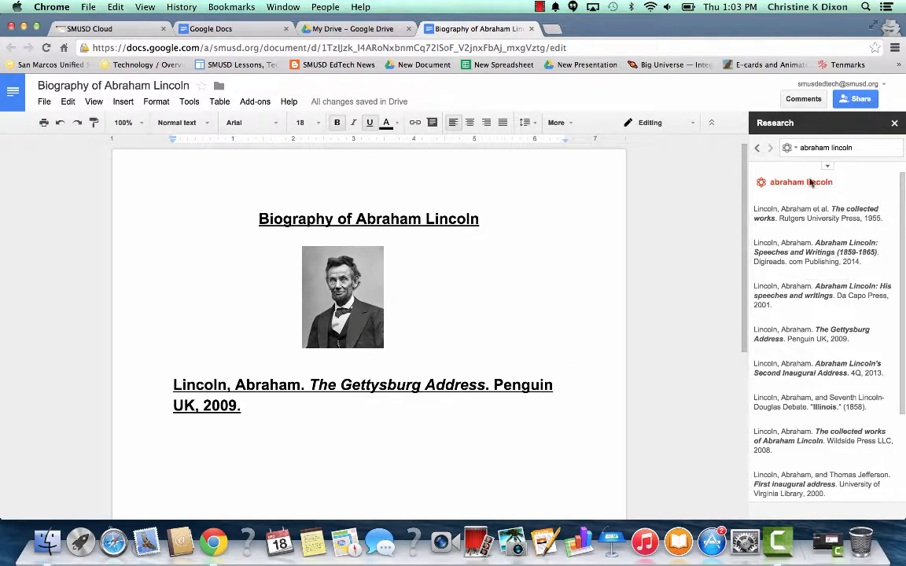
{"action": "left_click_drag", "start_coordinate": [255, 411], "coordinate": [153, 382]}
{"action": "key", "text": "BackSpace"}
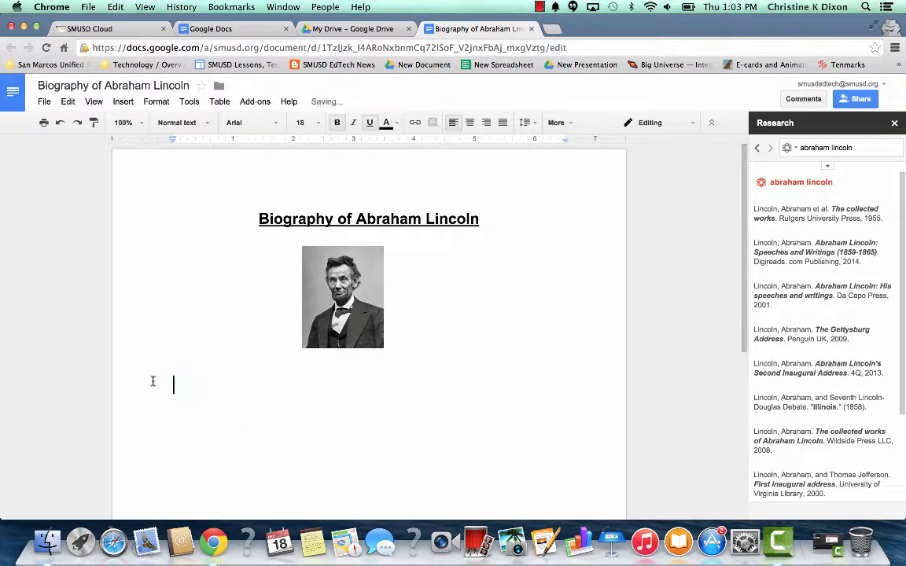
Switch the Research search for abraham lincoln to Quotes and look through the famous quotes.
{"action": "left_click", "coordinate": [788, 147]}
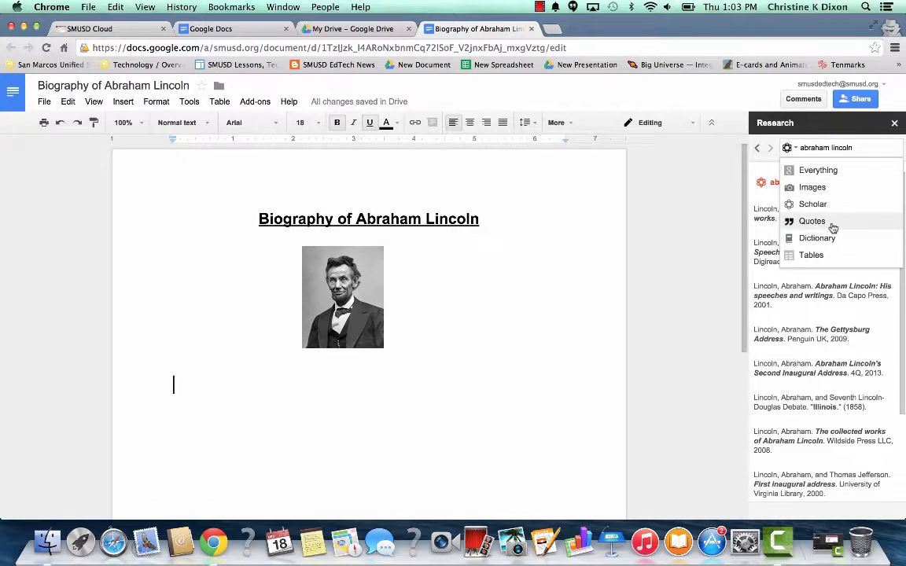
{"action": "left_click", "coordinate": [832, 224]}
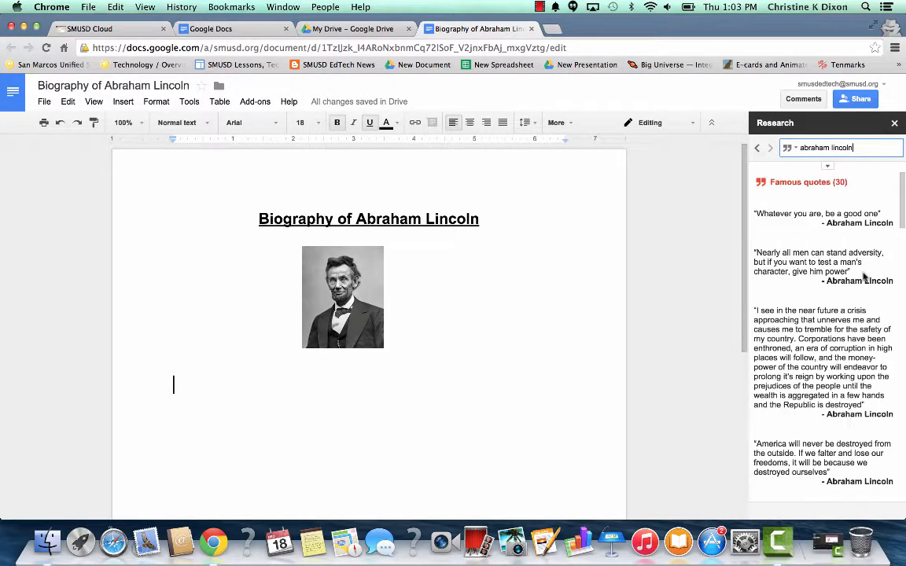
{"action": "mouse_move", "coordinate": [903, 180]}
{"action": "left_mouse_down"}
{"action": "mouse_move", "coordinate": [905, 252]}
{"action": "mouse_move", "coordinate": [904, 177]}
{"action": "left_mouse_up"}
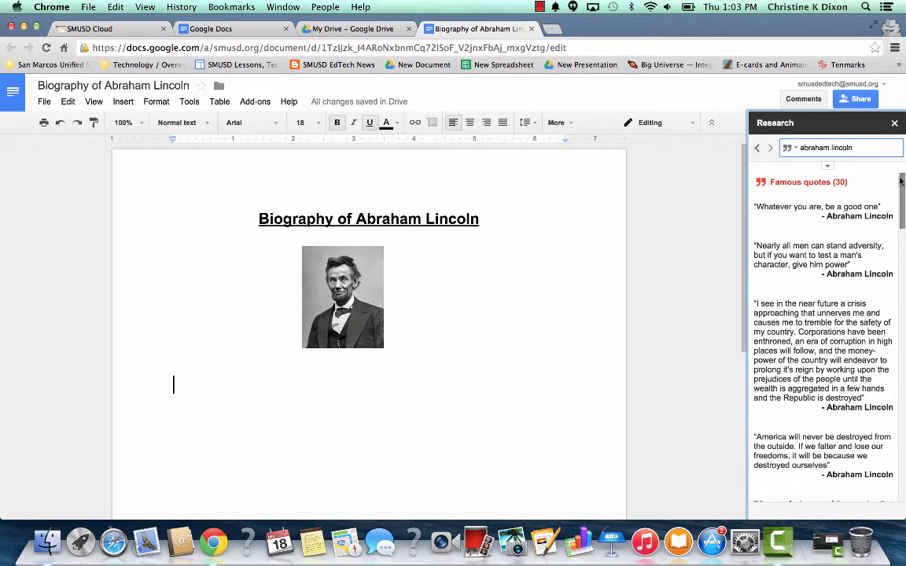
Add a centered byline under the title reading "By:" followed by the author's full name, without underline.
{"action": "left_click", "coordinate": [497, 222]}
{"action": "key", "text": "Return"}
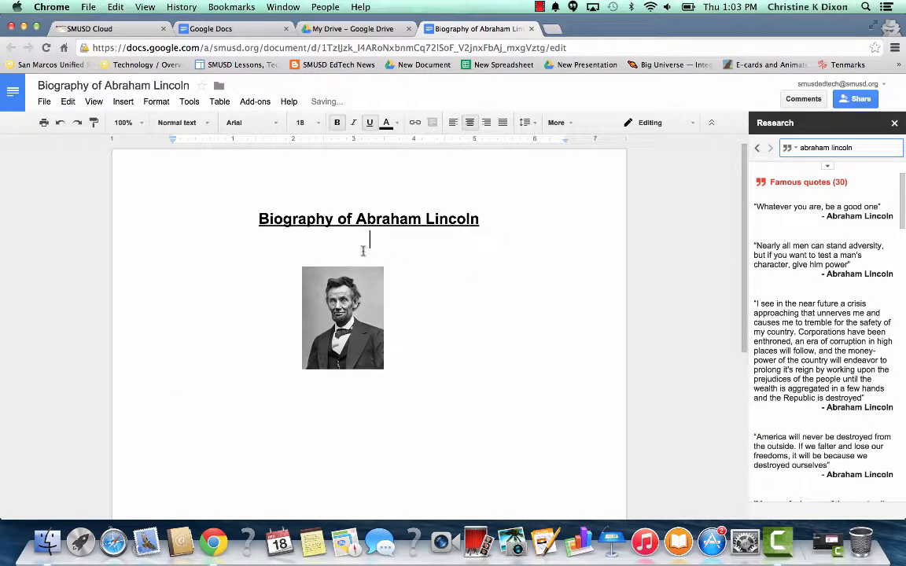
{"action": "type", "text": "By"}
{"action": "key", "text": "BackSpace"}
{"action": "key", "text": "BackSpace"}
{"action": "type", "text": "By: Christine Dixon"}
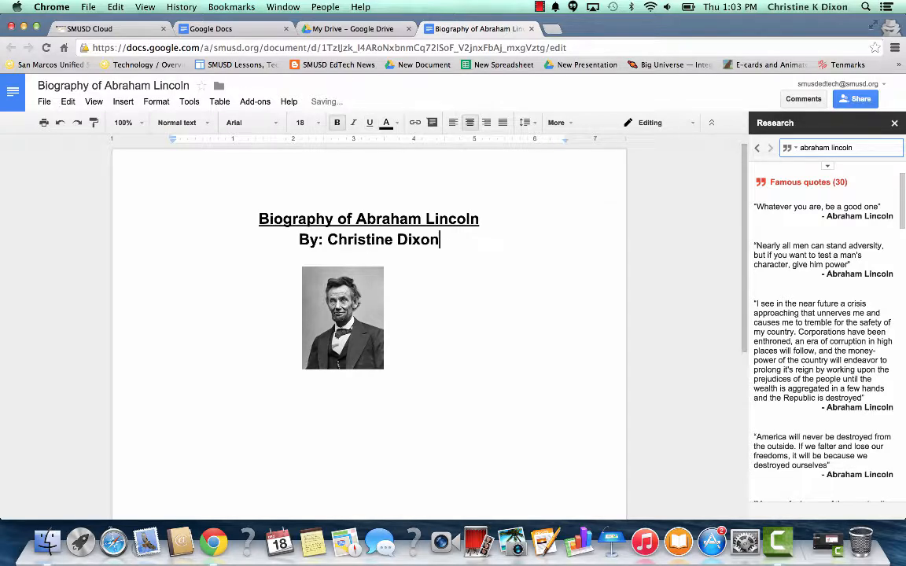
Insert the Research quote "Whatever you are, be a good one" with its footnote on a new line below the byline.
{"action": "key", "text": "Return"}
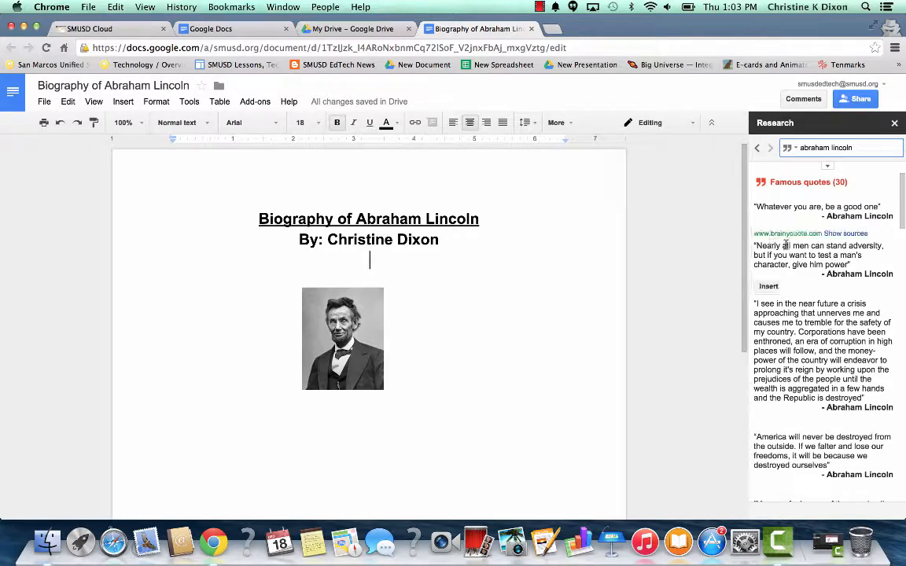
{"action": "mouse_move", "coordinate": [804, 208]}
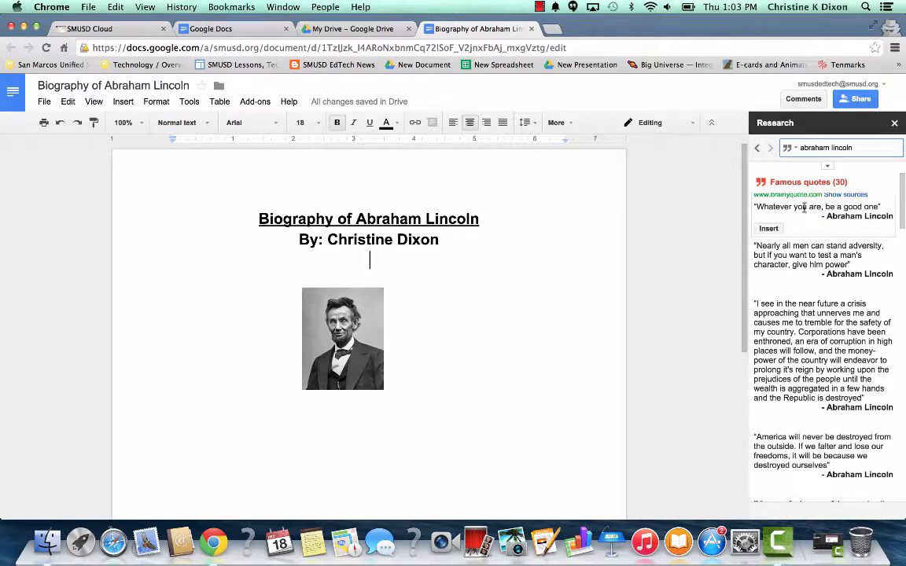
{"action": "left_click", "coordinate": [768, 228]}
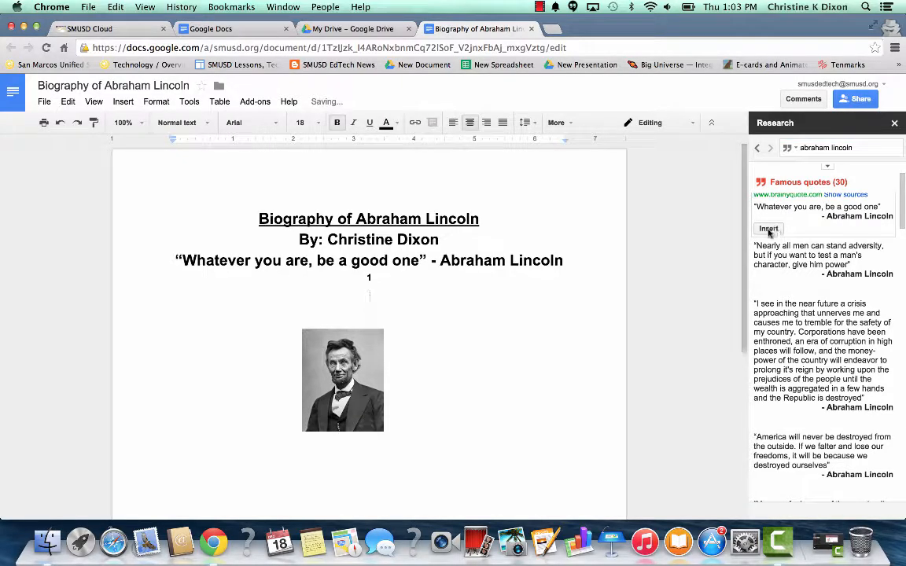
Select the inserted quote line, including its attribution and footnote number.
{"action": "left_click_drag", "start_coordinate": [178, 261], "coordinate": [563, 261]}
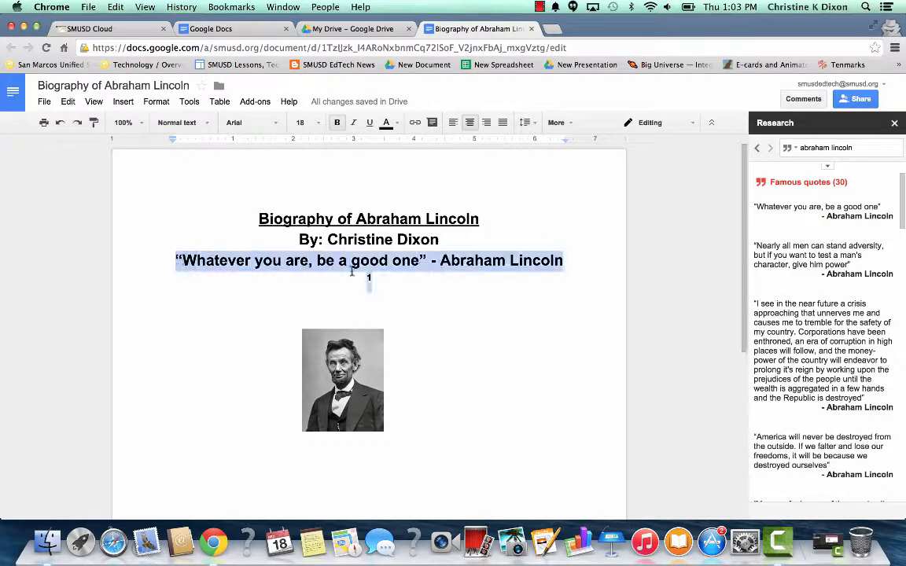